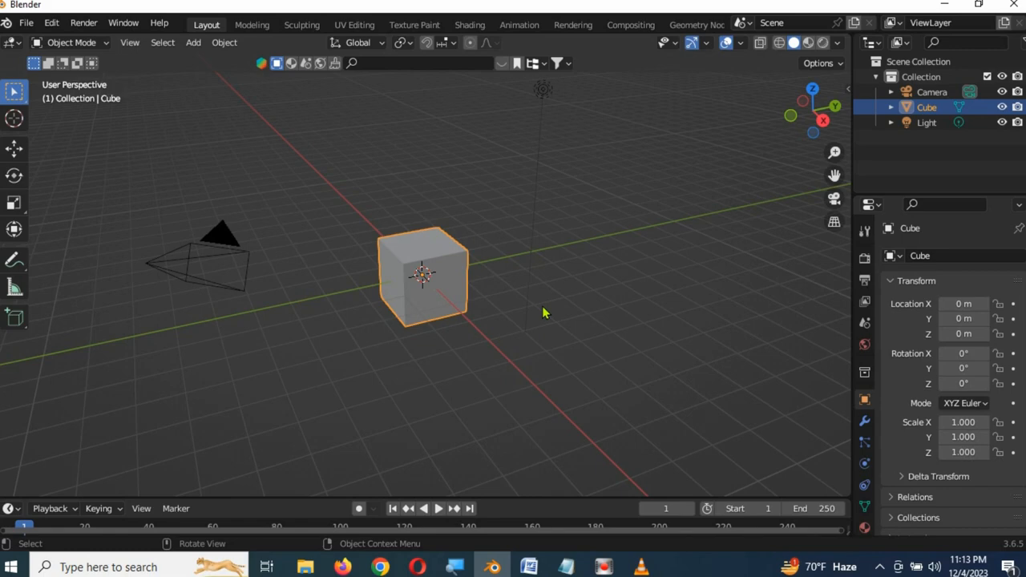
Delete all default objects from the scene
key(a)
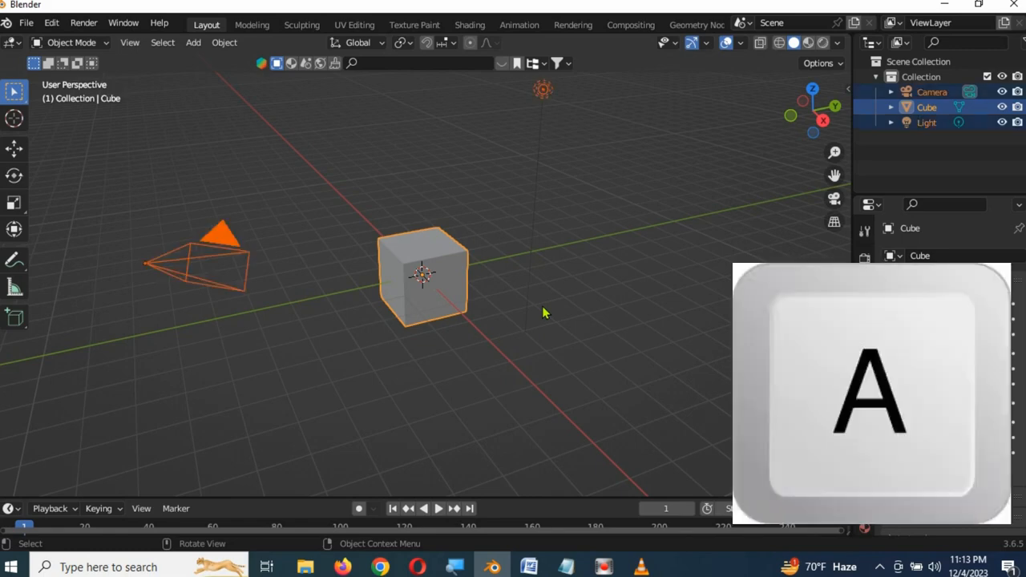
key(x)
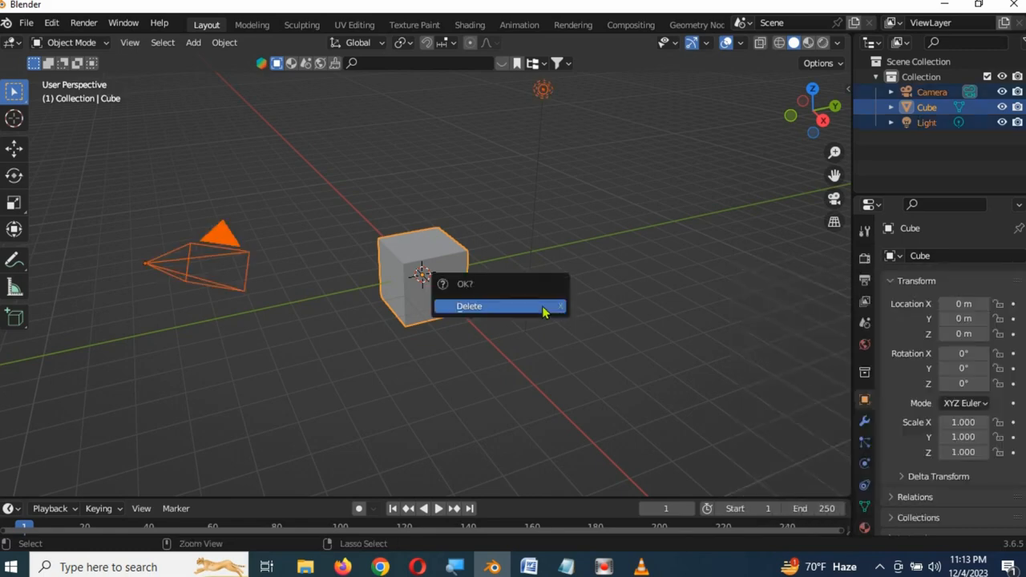
click(543, 311)
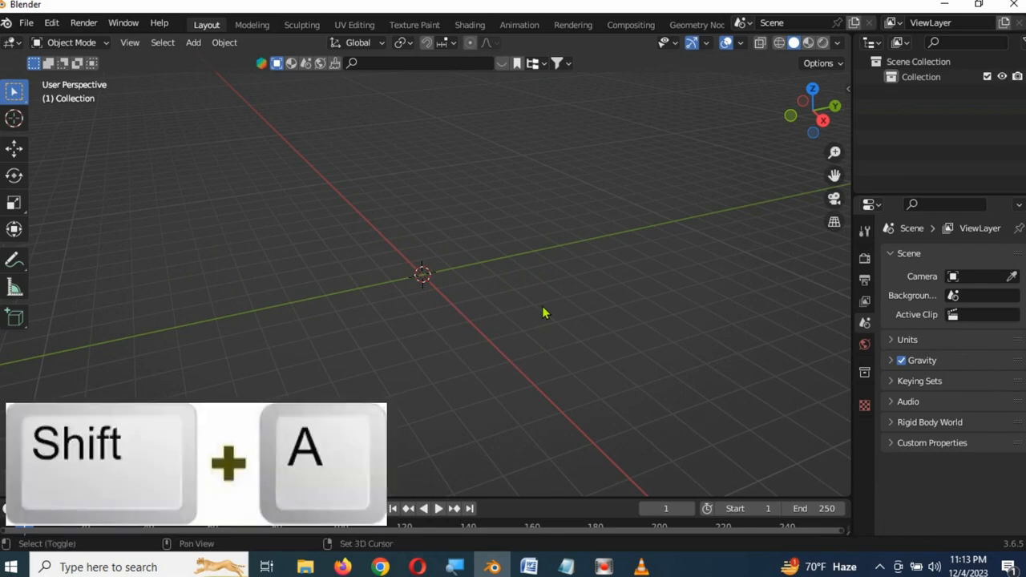
Add a mesh cylinder at the origin and set its vertex count to 24
key(shift+a)
mouse_move(515, 240)
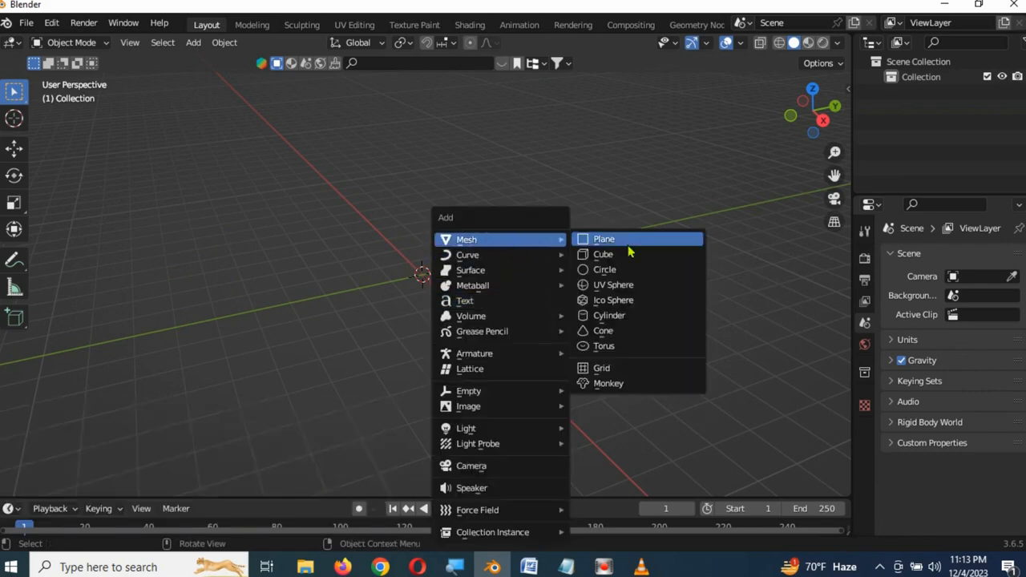
click(627, 319)
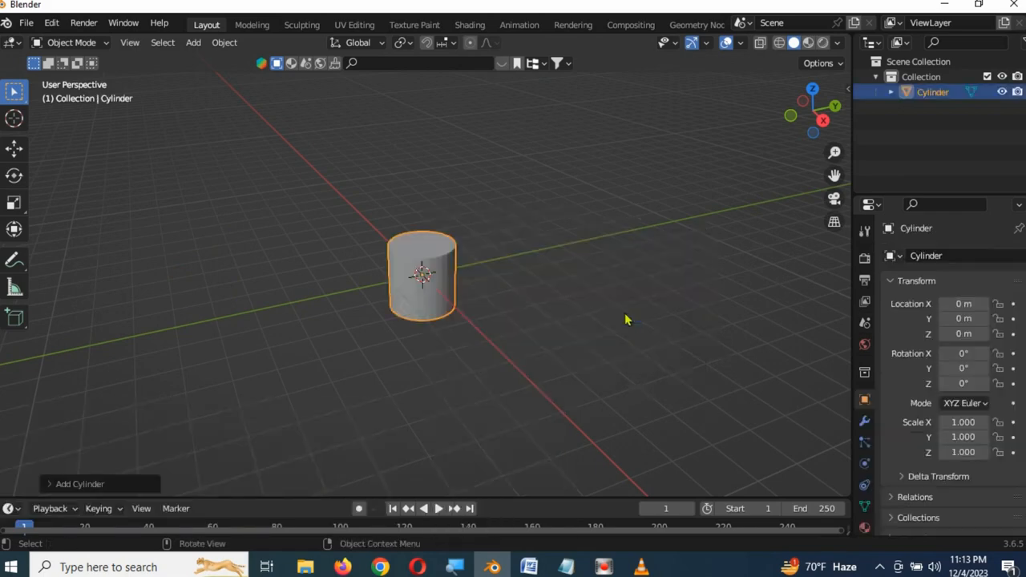
click(133, 483)
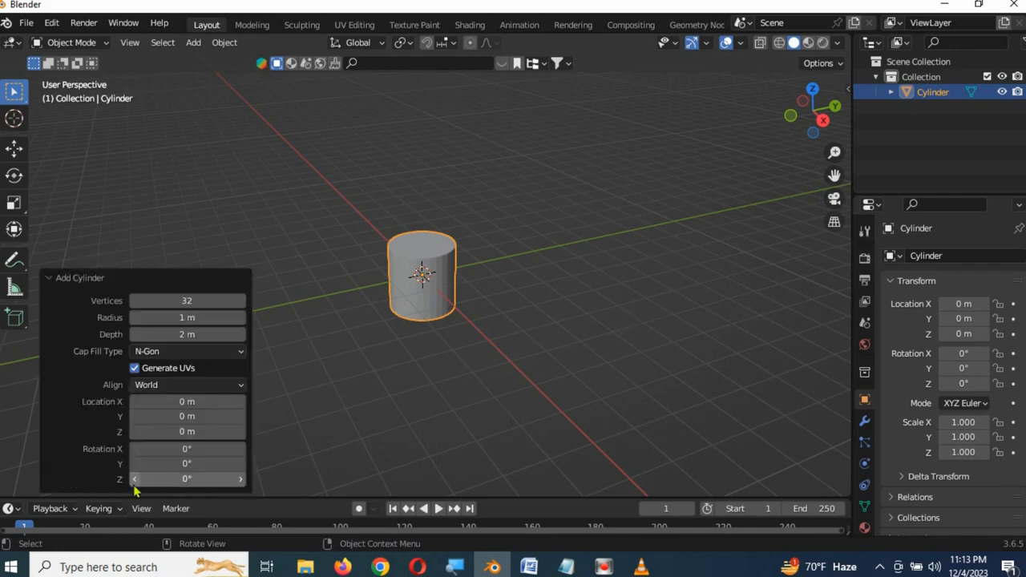
click(197, 303)
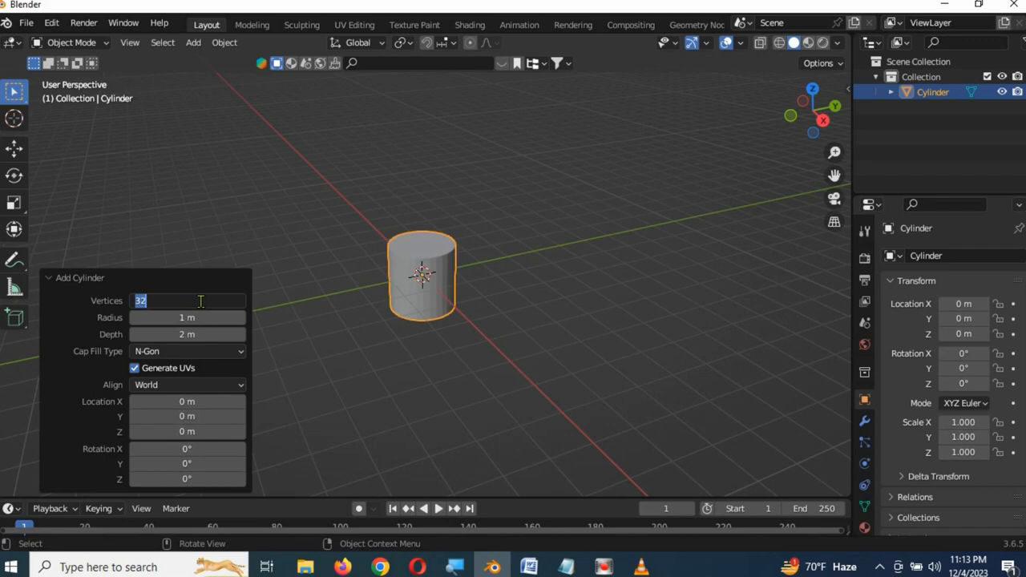
text(24)
key(Return)
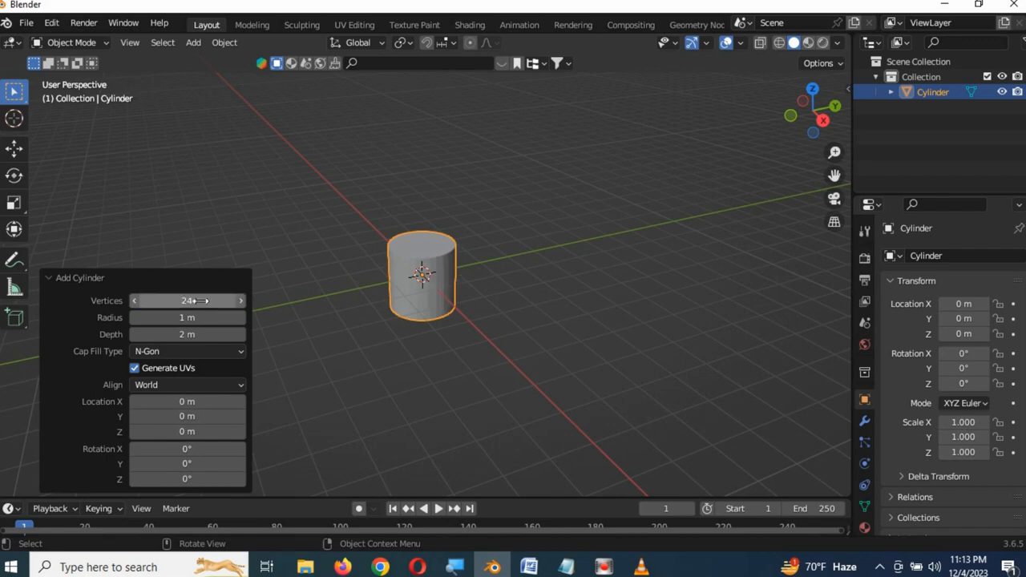
Set the new cylinder's cap fill type to Nothing so both ends are open
middle_drag(465, 307, 470, 389)
scroll(467, 293, up, 3)
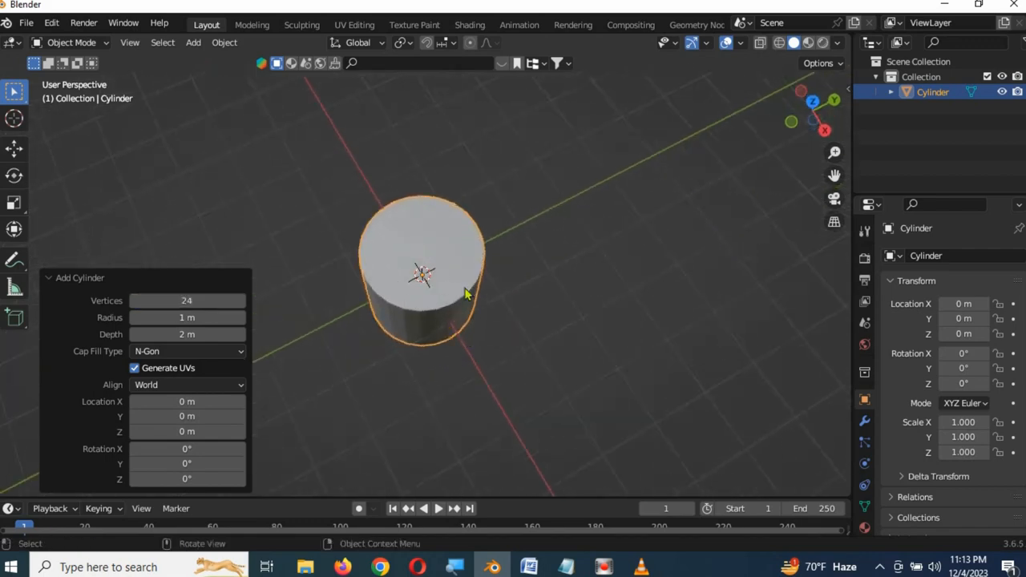
click(172, 353)
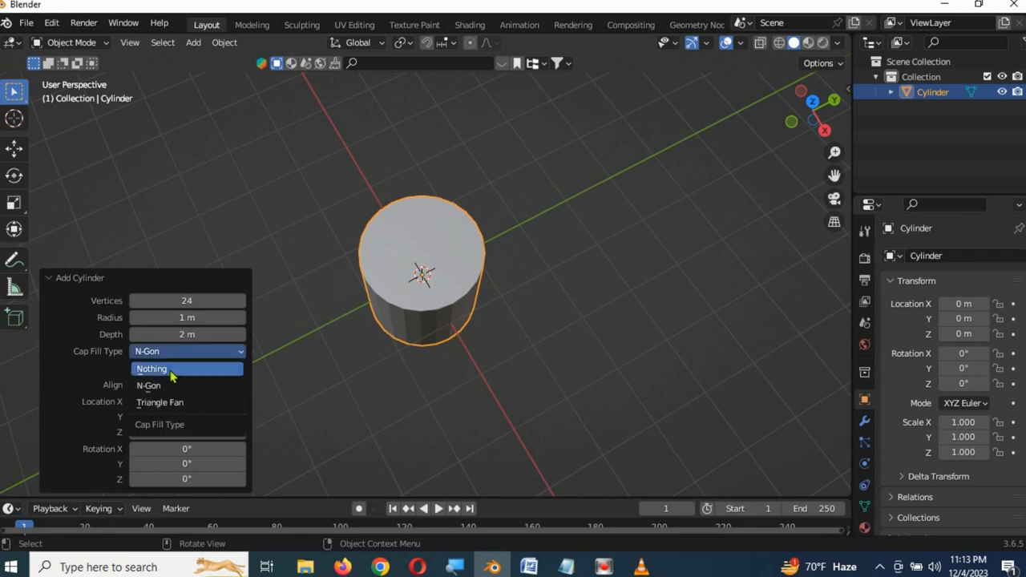
click(170, 374)
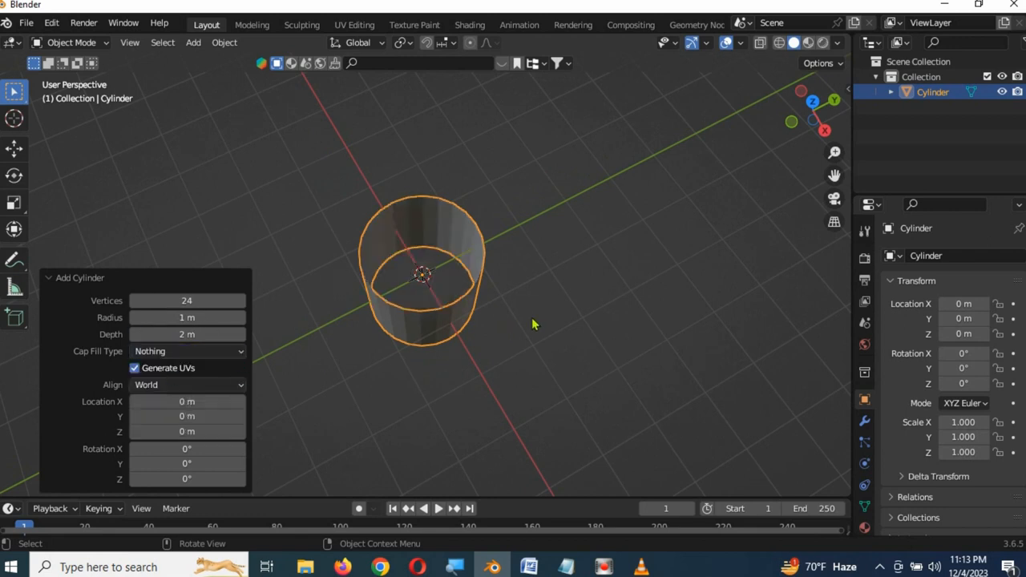
Move the open cylinder up 1 m along the global Z axis
middle_drag(533, 322, 572, 303)
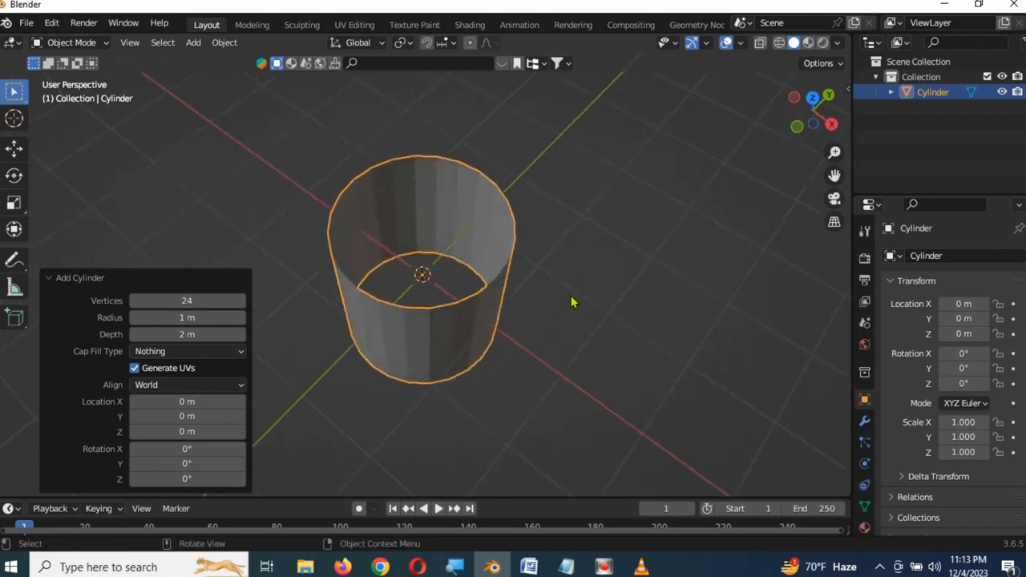
key(g)
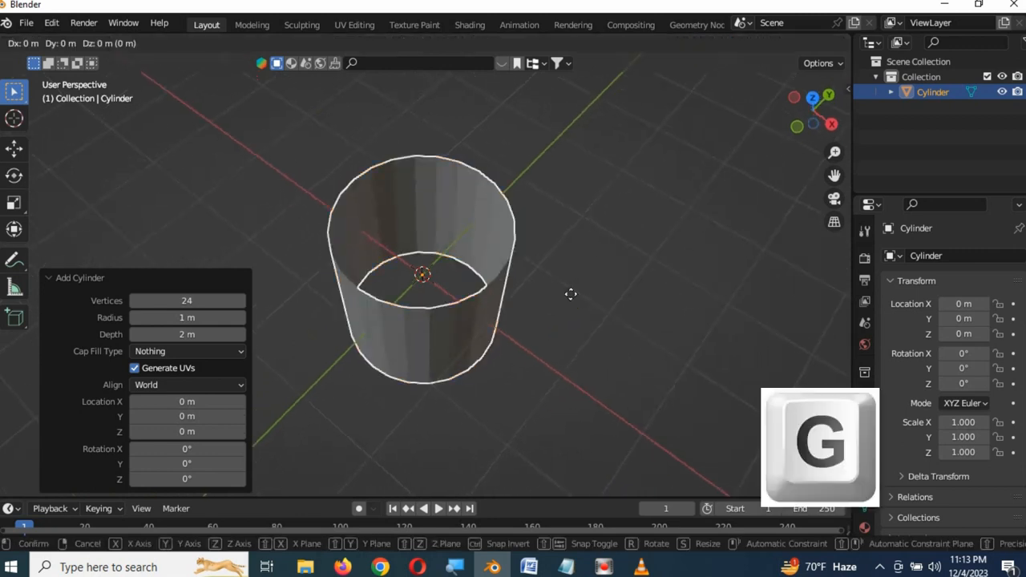
key(z)
key(1)
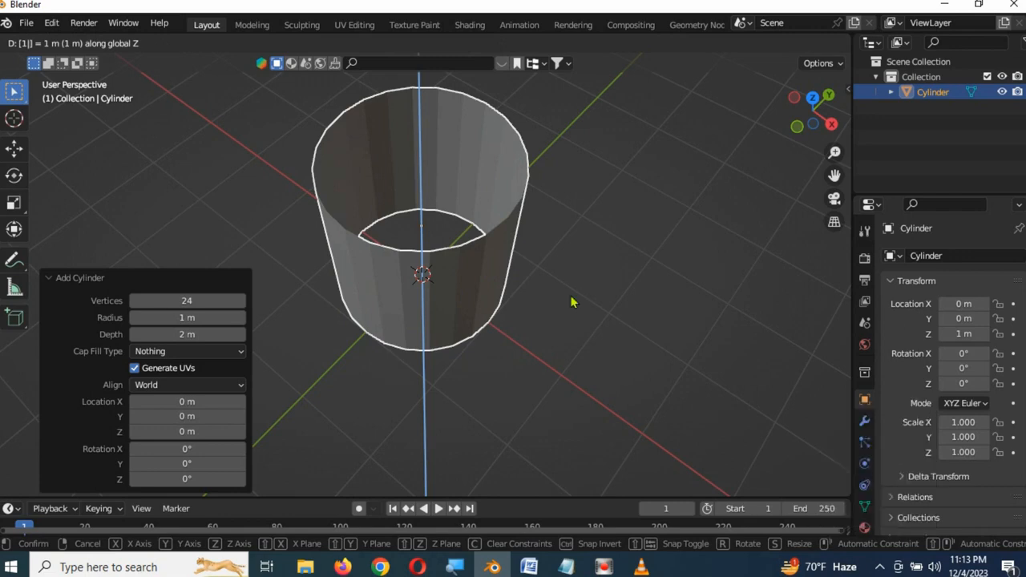
click(572, 301)
In Edit Mode, add one centred horizontal loop cut around the cylinder wall
key(Tab)
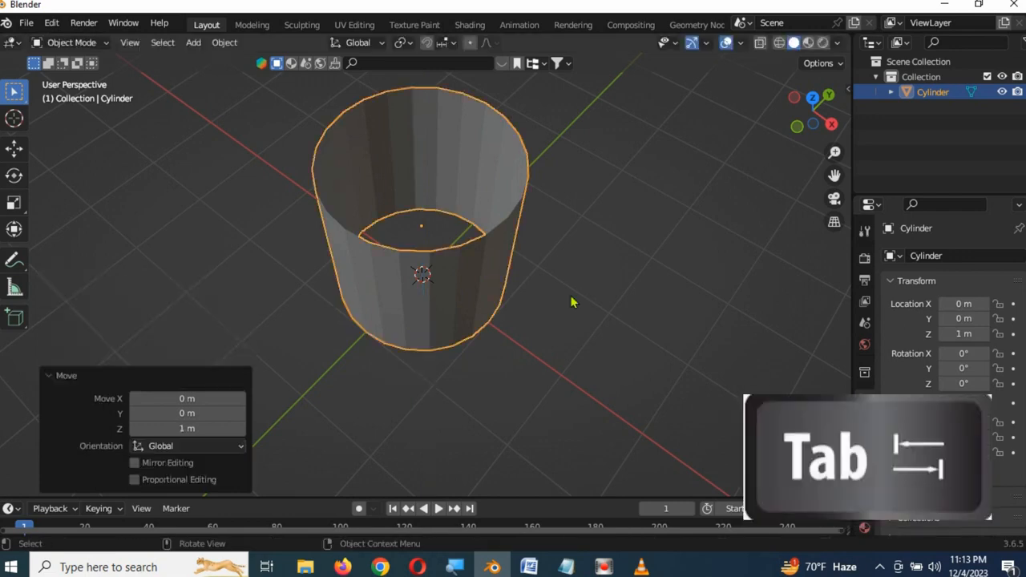
key(1)
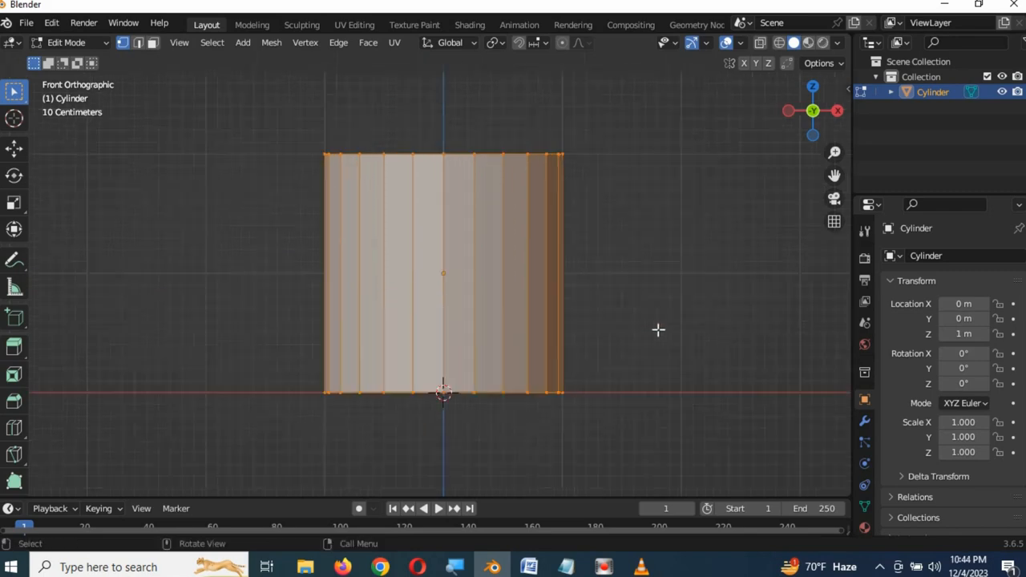
key(ctrl+r)
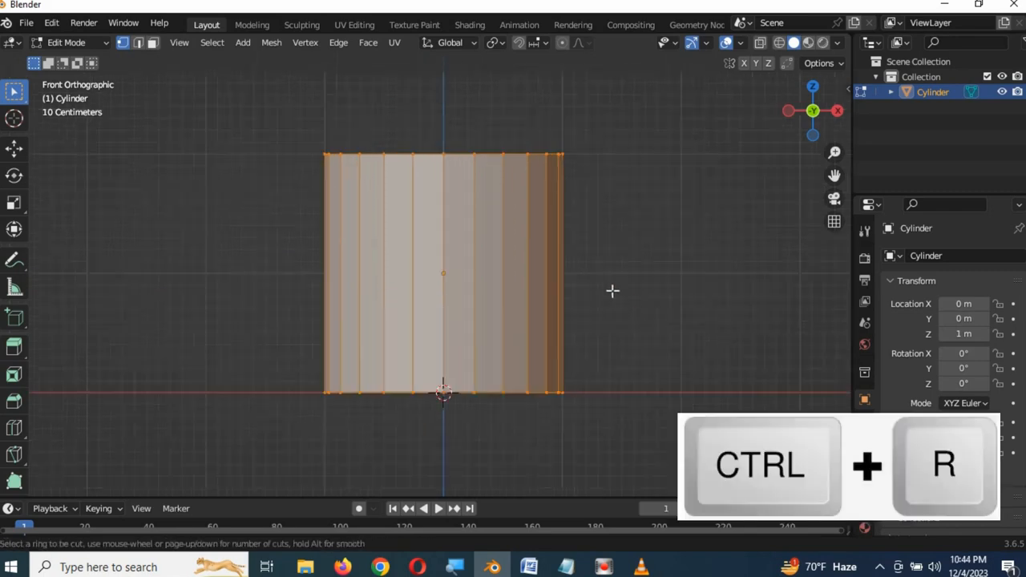
click(556, 276)
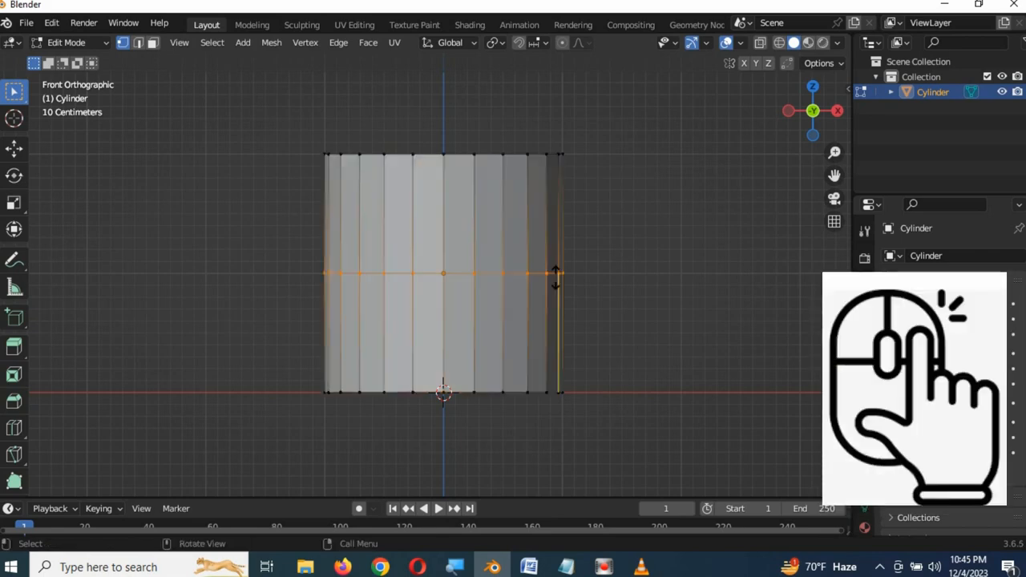
click(556, 276)
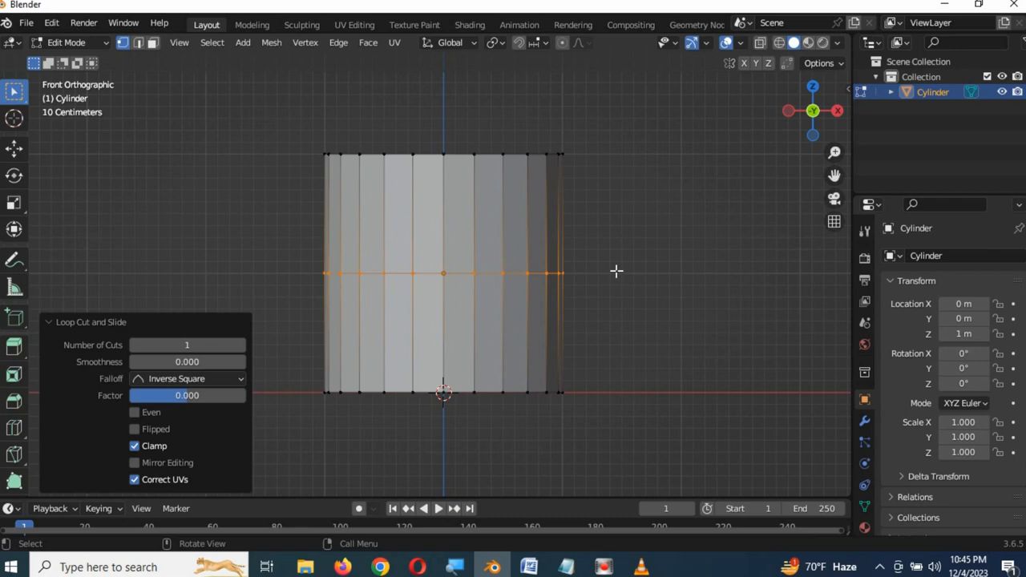
Bevel the middle edge loop to a width of about 0.811 m with 10 segments
key(ctrl+b)
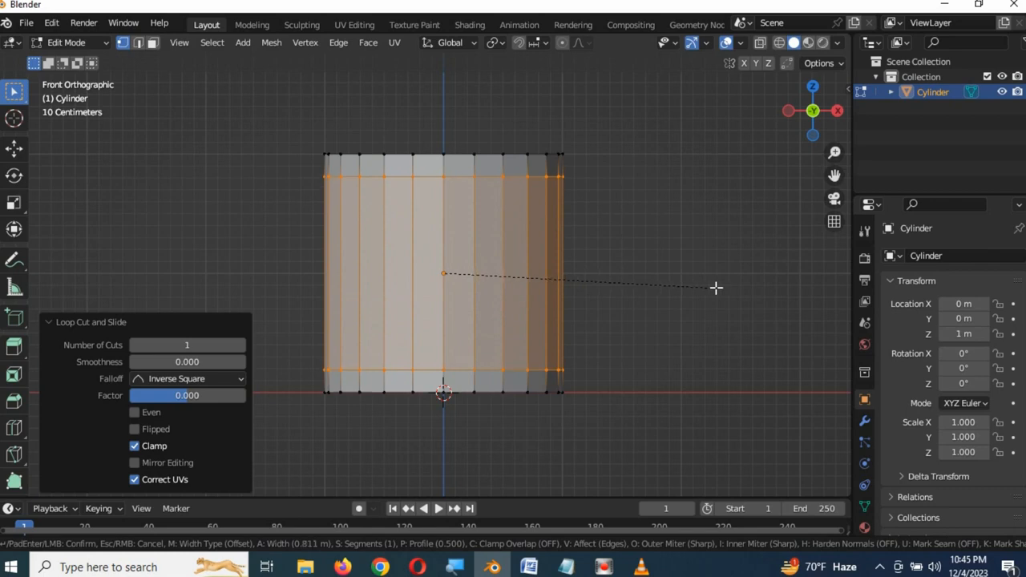
scroll(716, 287, up, 6)
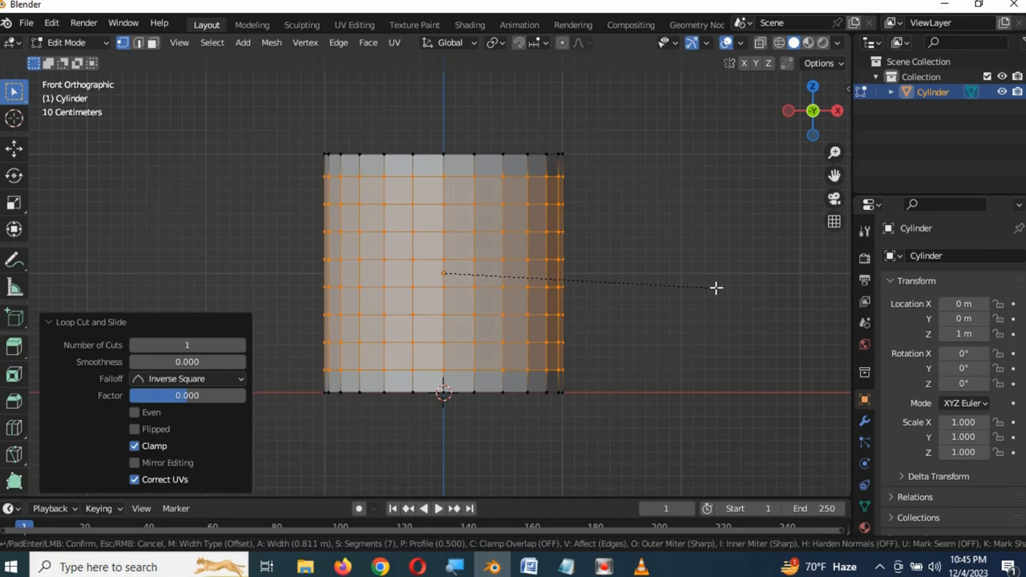
click(716, 287)
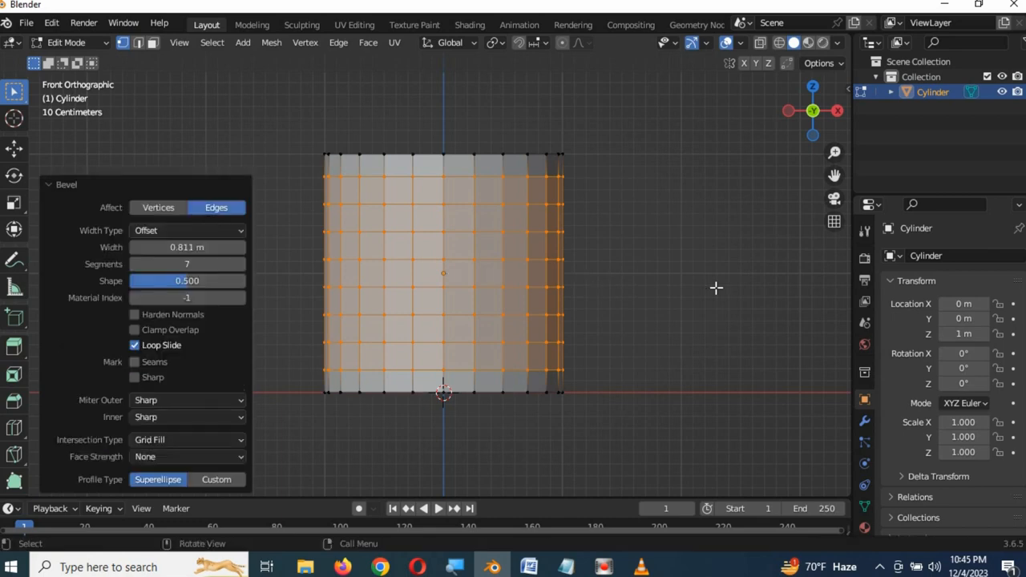
click(200, 263)
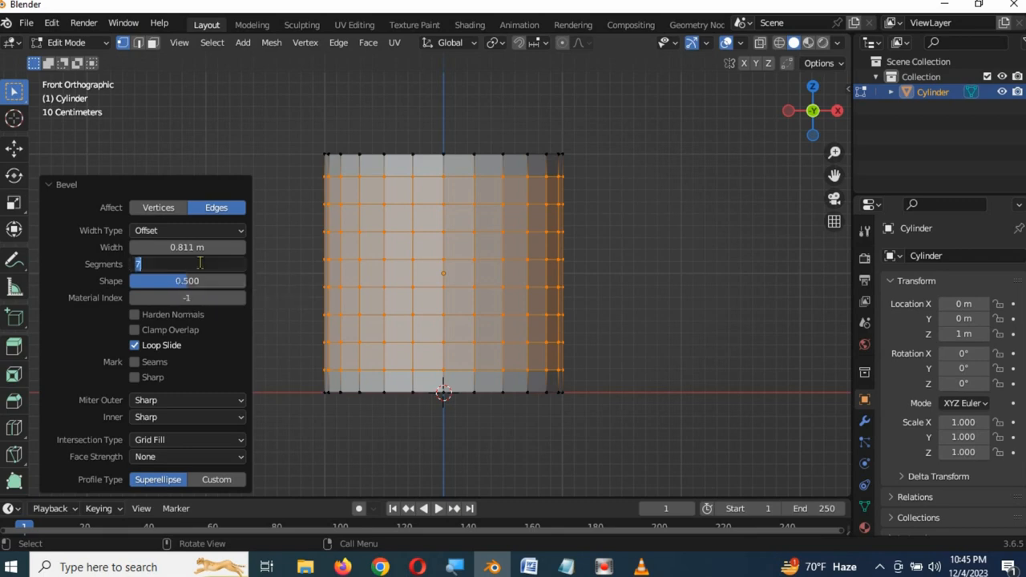
text(10)
key(Return)
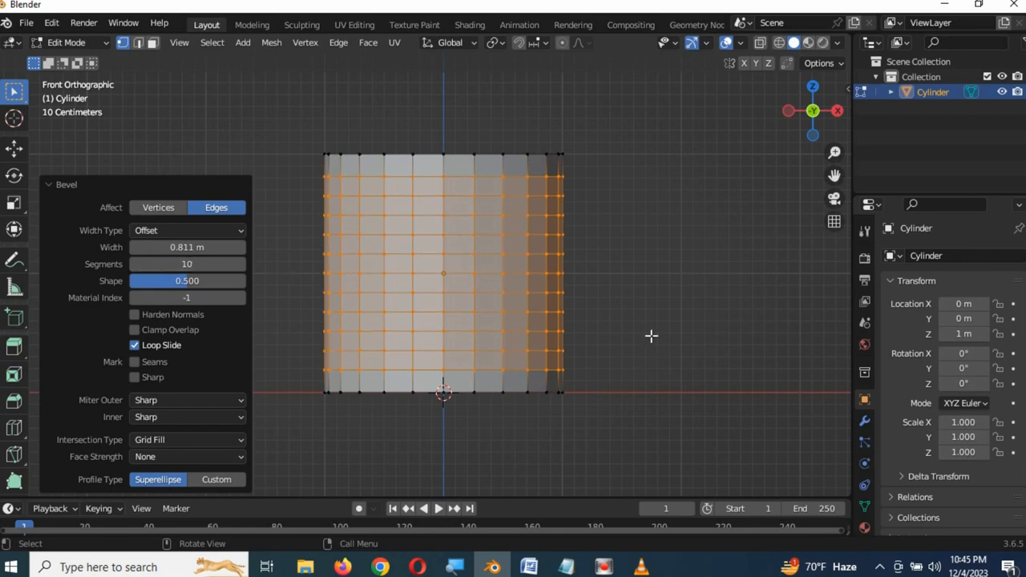
Poke the faces of the beveled band around the cylinder wall, working in face selection mode
click(153, 44)
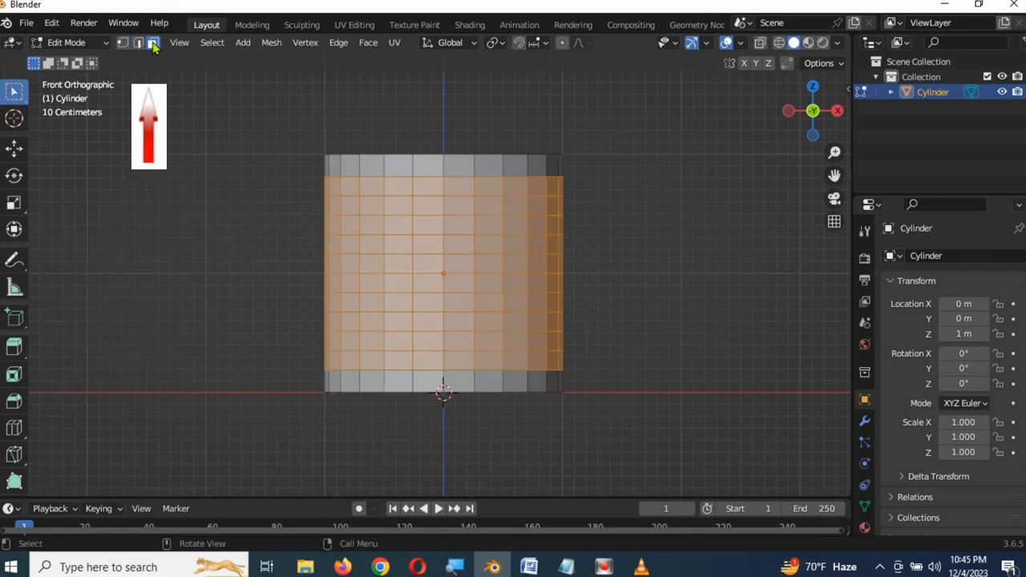
click(369, 43)
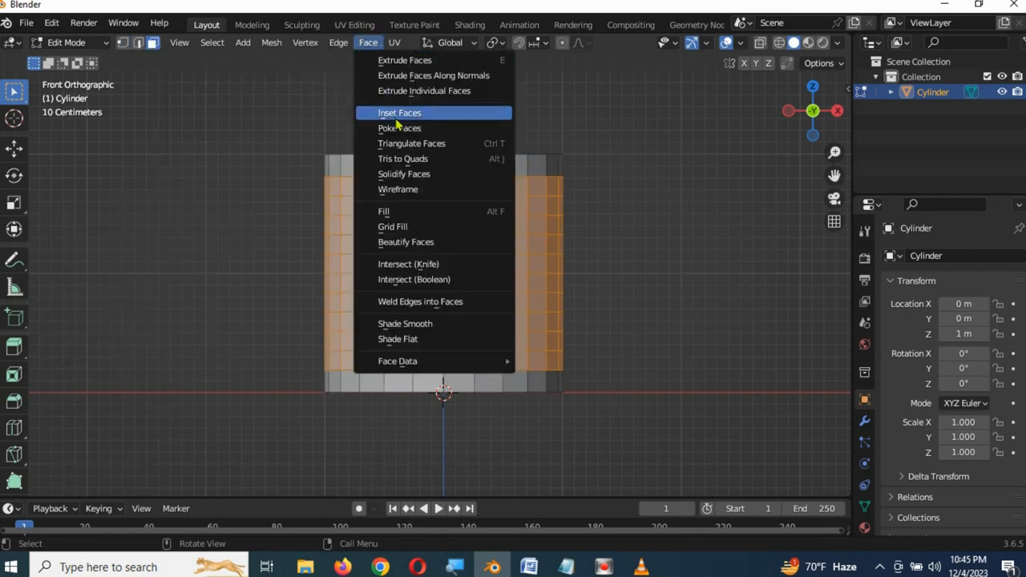
click(433, 128)
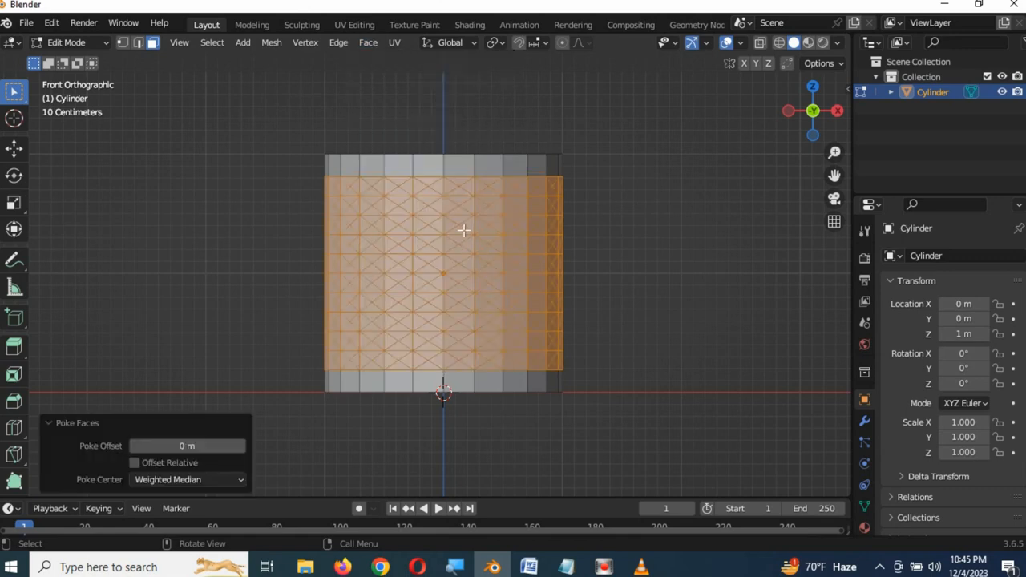
In edge selection mode, select two diagonal edges in vertically neighbouring poked cells on the cylinder's front
scroll(464, 229, up, 4)
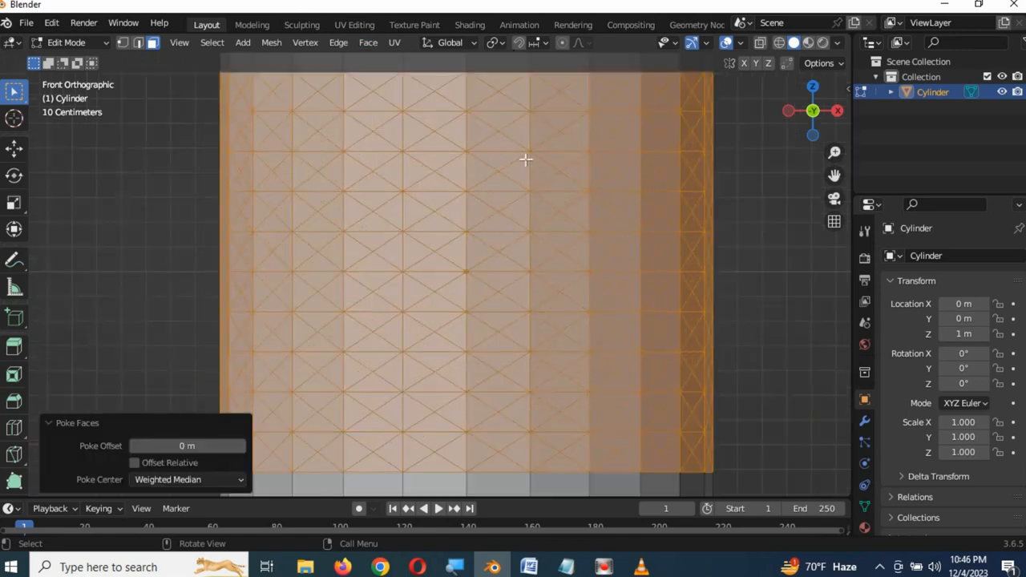
click(138, 45)
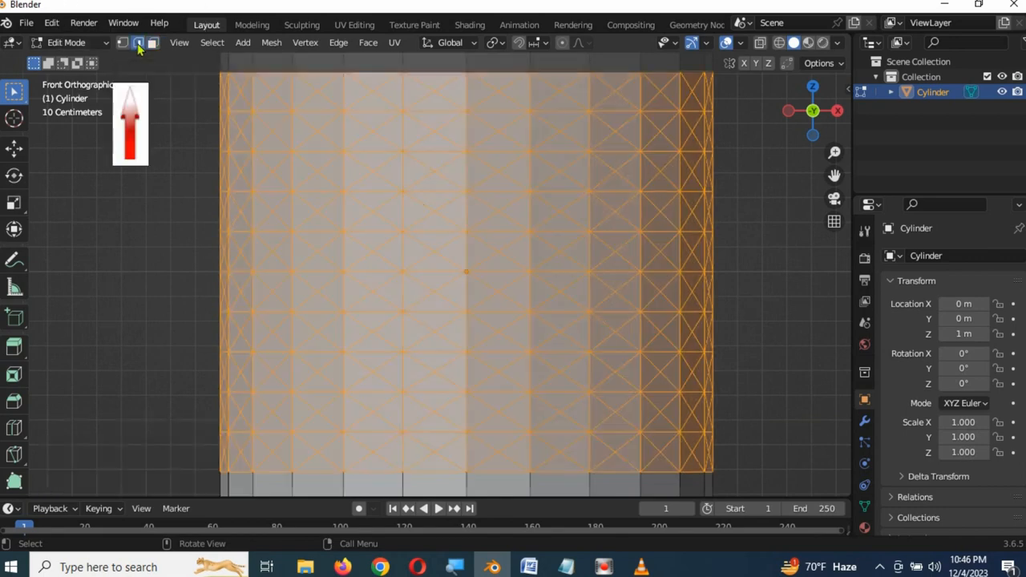
click(550, 165)
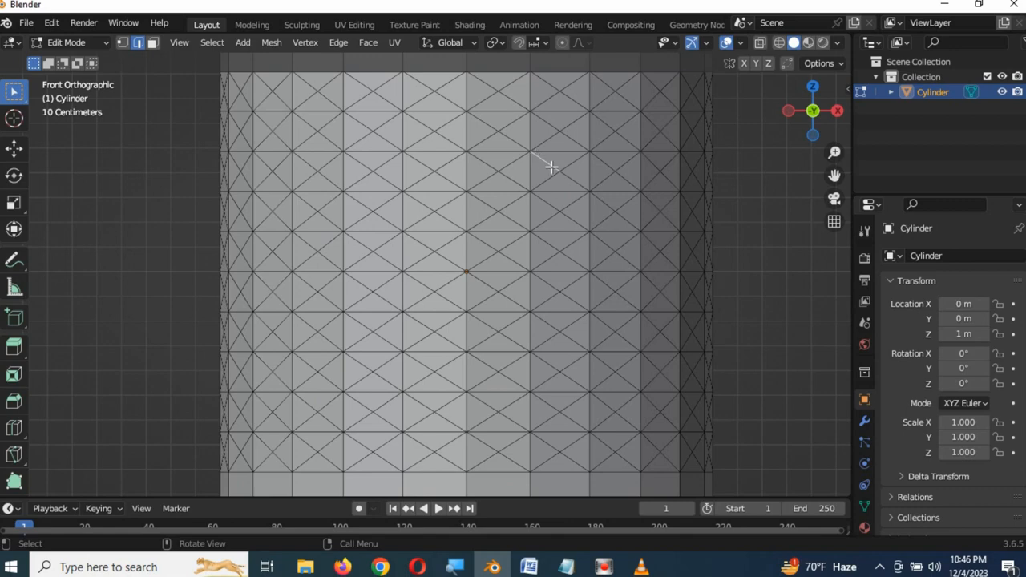
shift+click(574, 143)
scroll(603, 199, down, 2)
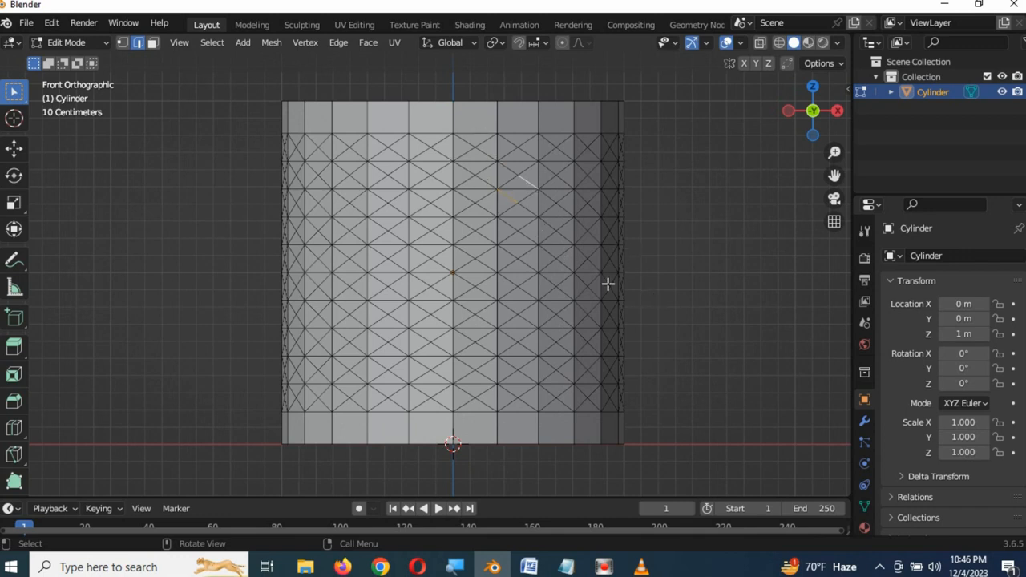
Extend the edge selection to all edges of similar length, using the Equal comparison and a threshold of 0.0106
key(shift+g)
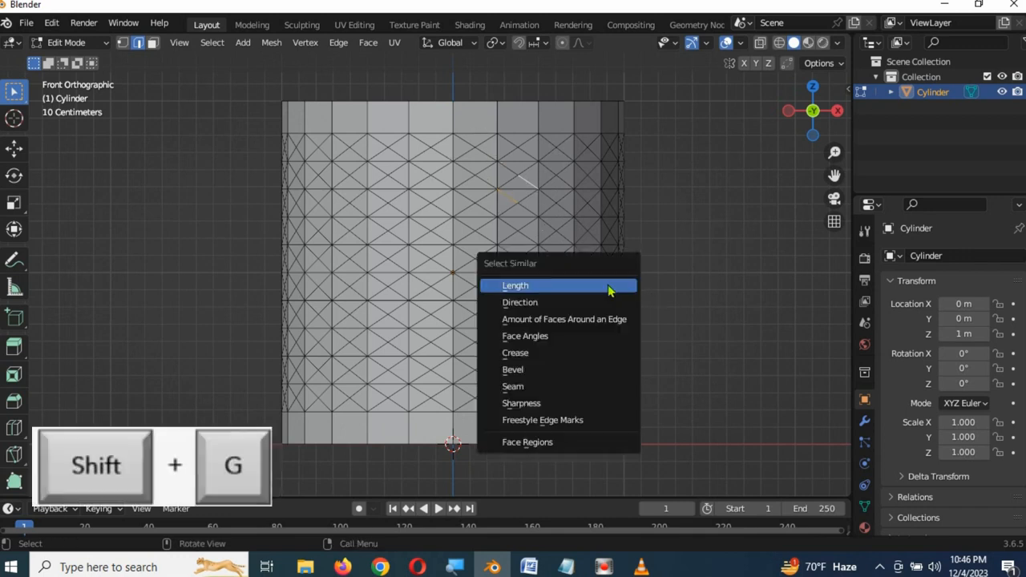
click(523, 286)
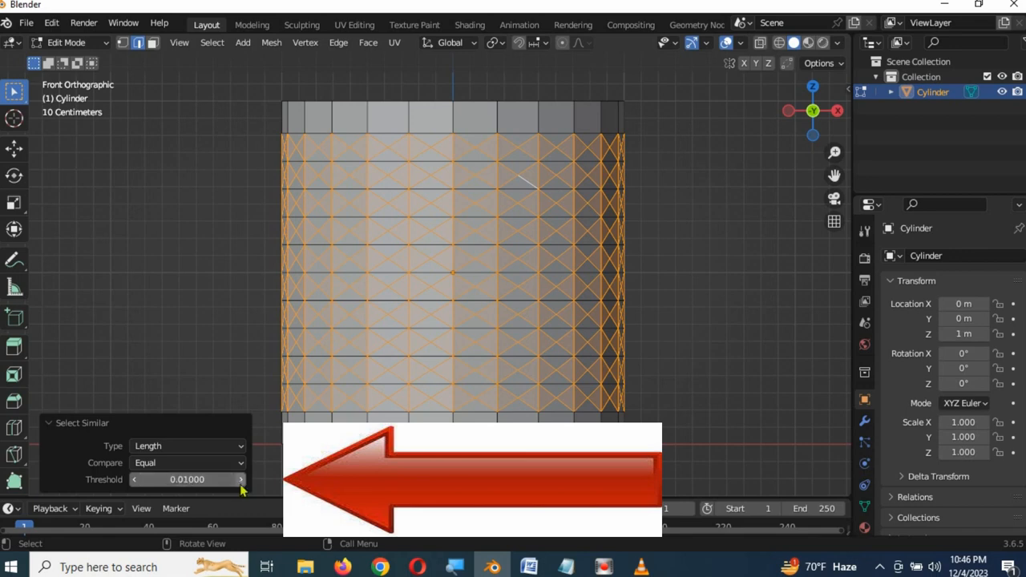
click(134, 479)
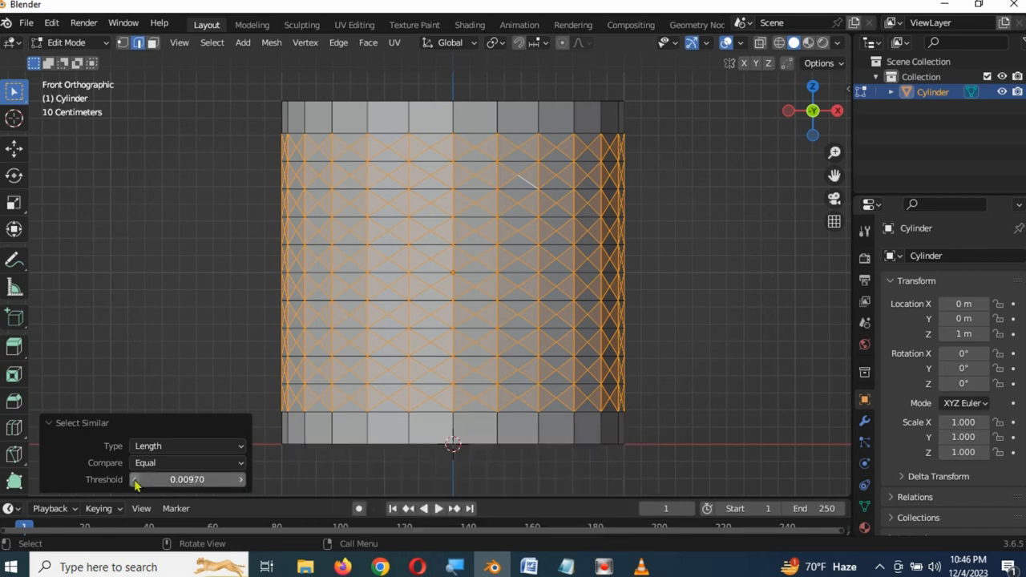
click(134, 480)
click(134, 480)
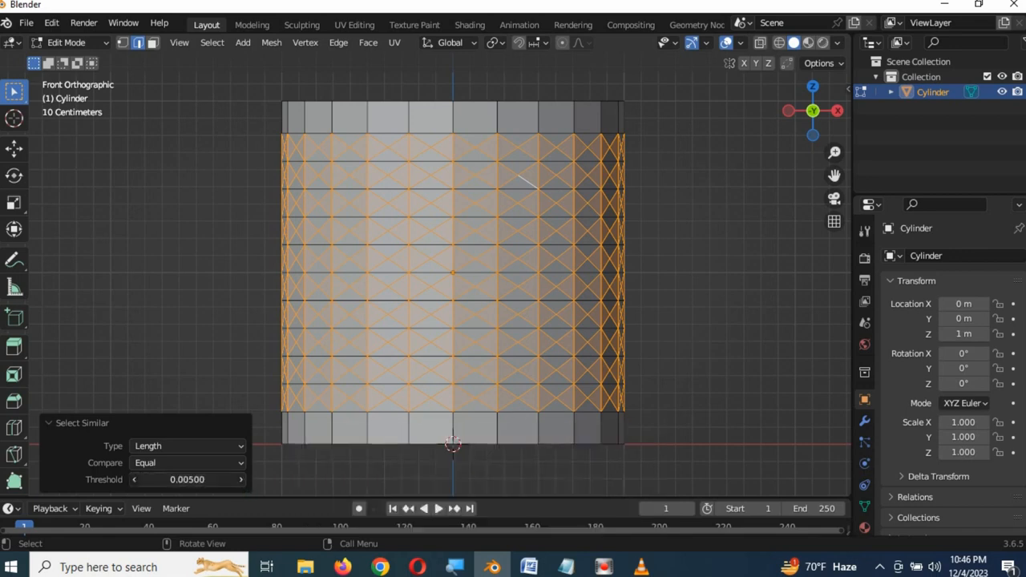
drag(135, 479, 109, 480)
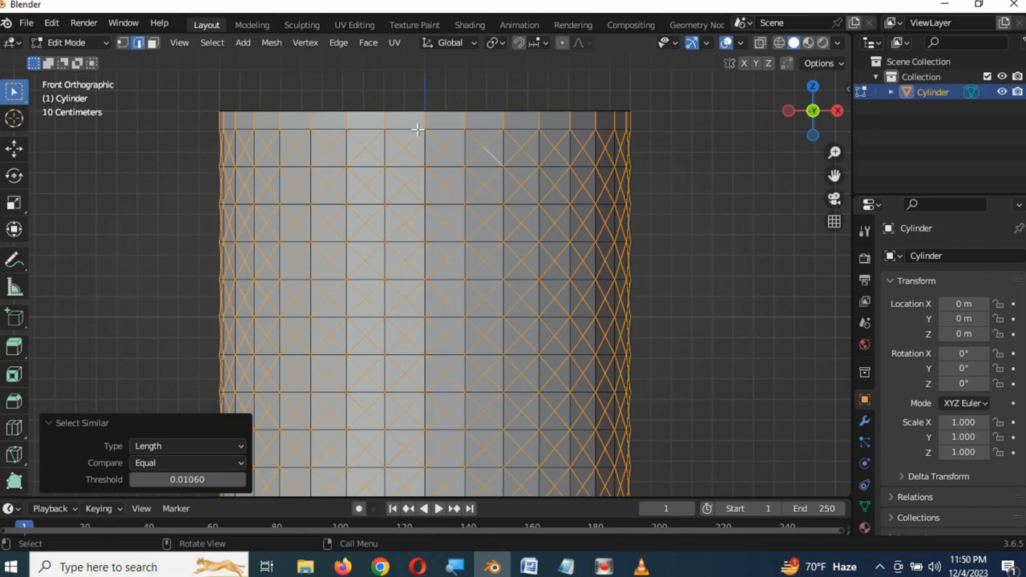
Invert the edge selection and remove the cylinder's top rim loop from it
scroll(530, 291, down, 2)
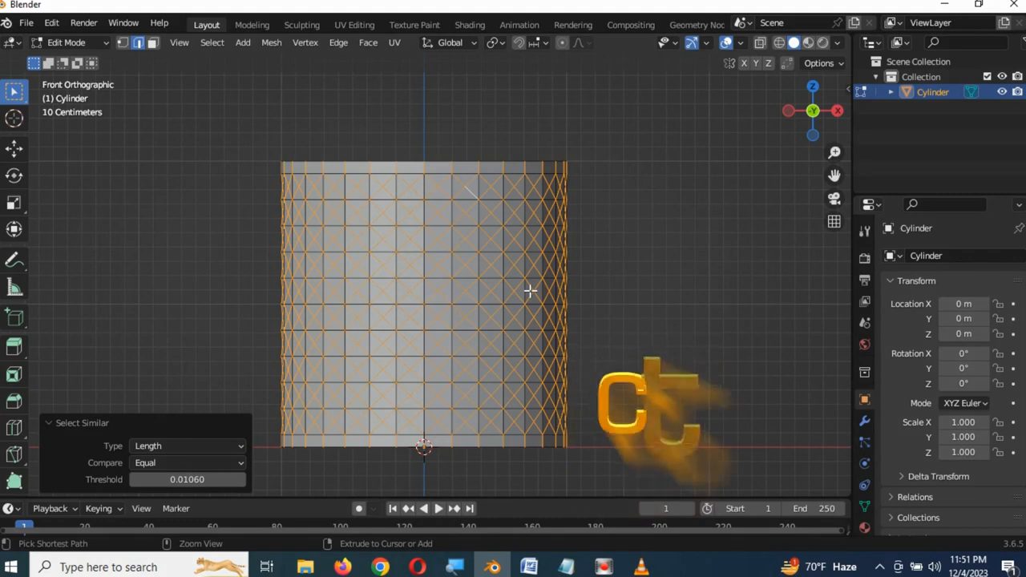
key(ctrl+i)
scroll(530, 291, up, 2)
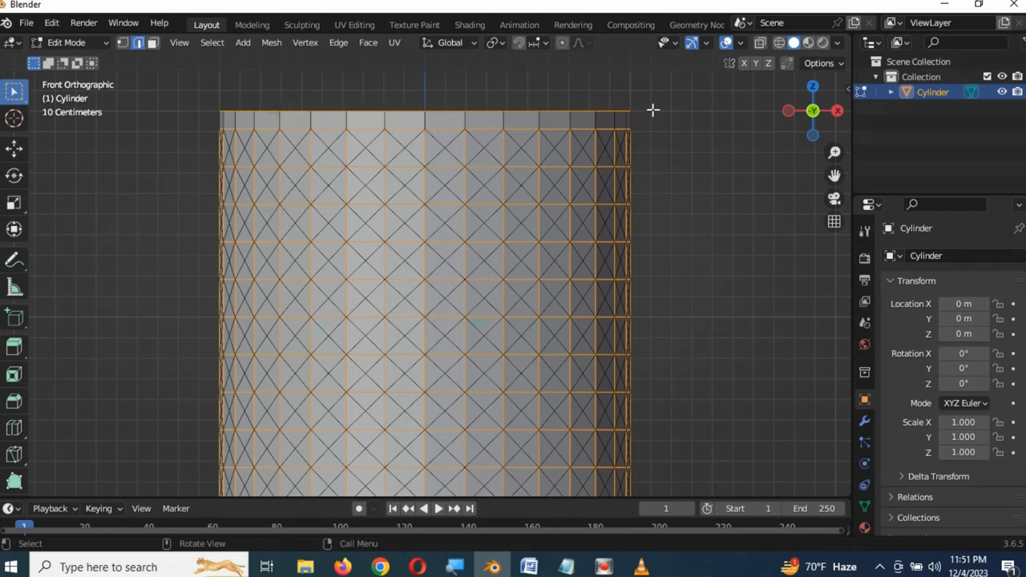
alt+shift+click(490, 111)
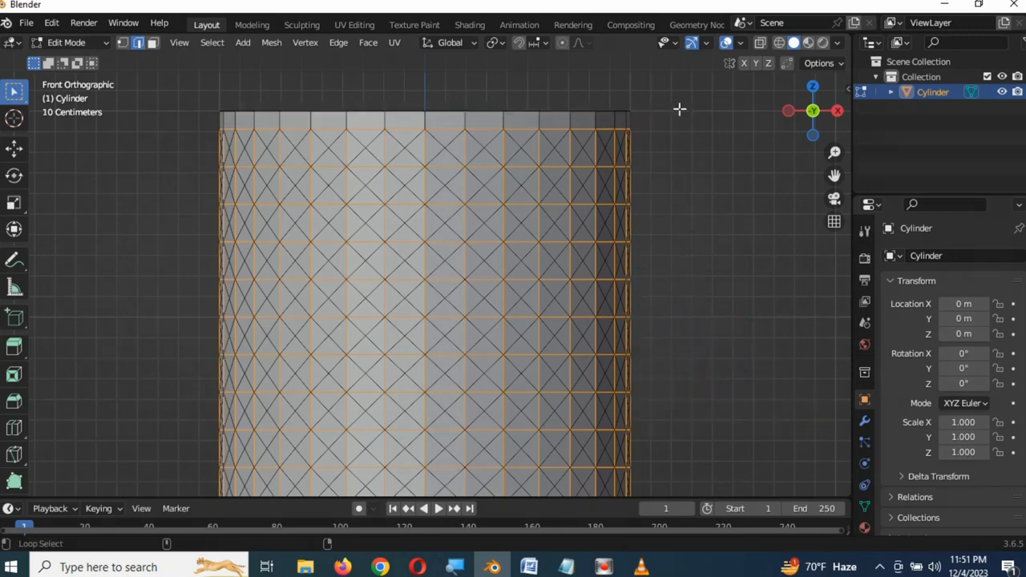
Remove the bottom rim loop from the selection and dissolve the selected horizontal and vertical wall edges to leave a diamond grid
scroll(745, 214, down, 2)
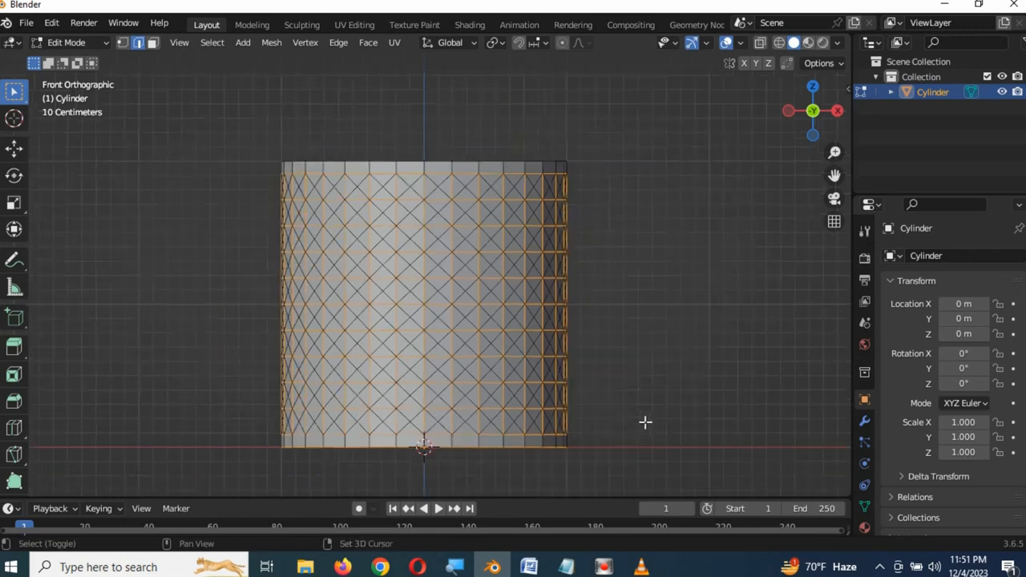
shift+middle_drag(645, 422, 658, 378)
middle_drag(627, 319, 339, 162)
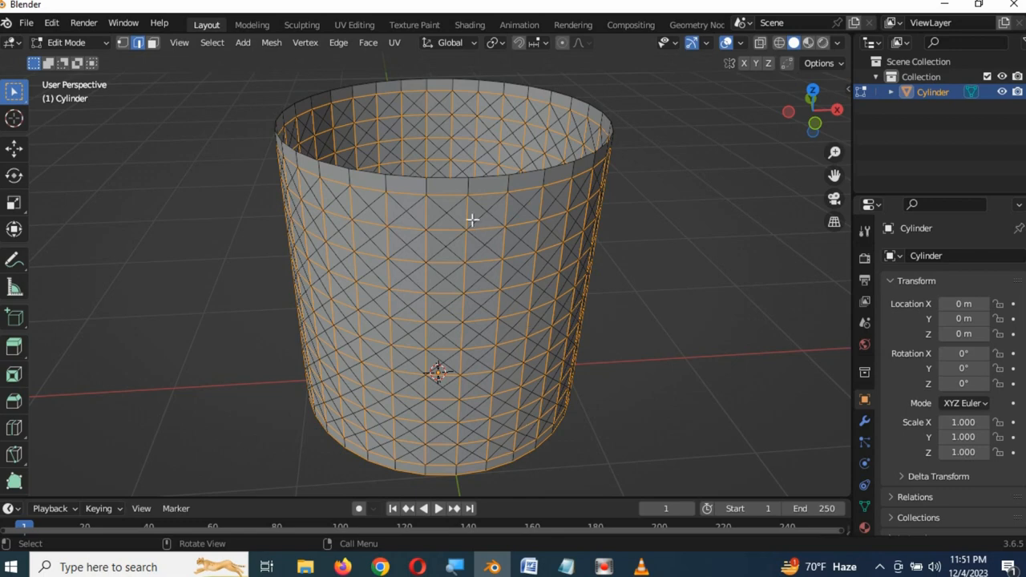
mouse_move(518, 339)
middle_down()
mouse_move(550, 249)
mouse_move(534, 351)
middle_up()
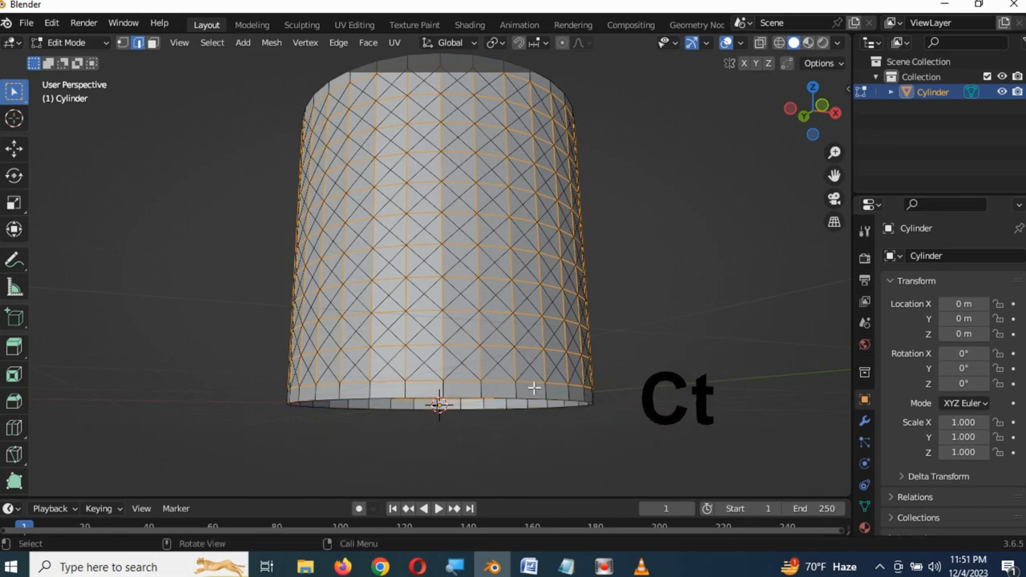
key(ctrl+x)
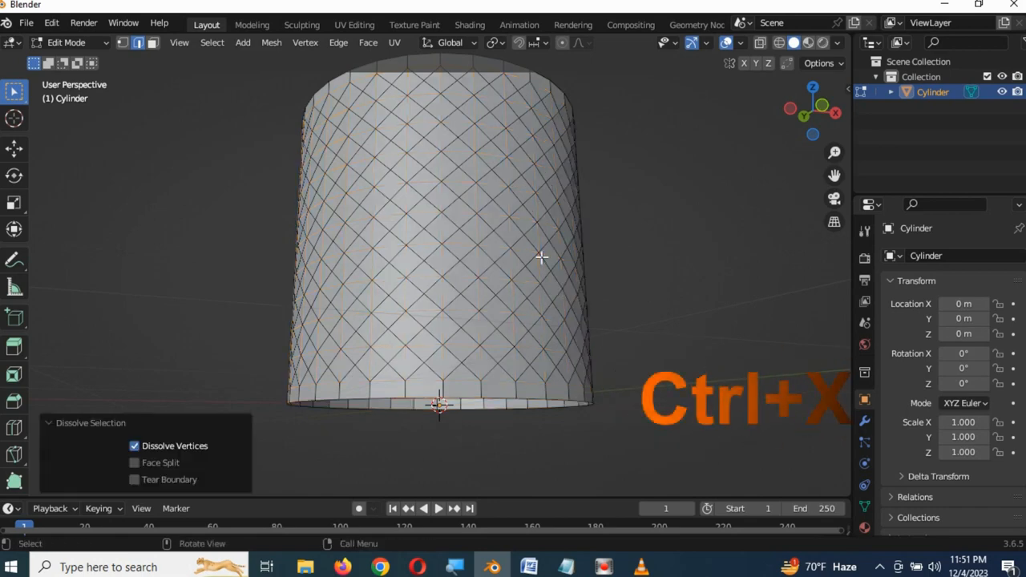
Select a diagonal edge loop on the diamond-patterned wall and extend the selection to all edges of similar length
middle_drag(541, 256, 408, 279)
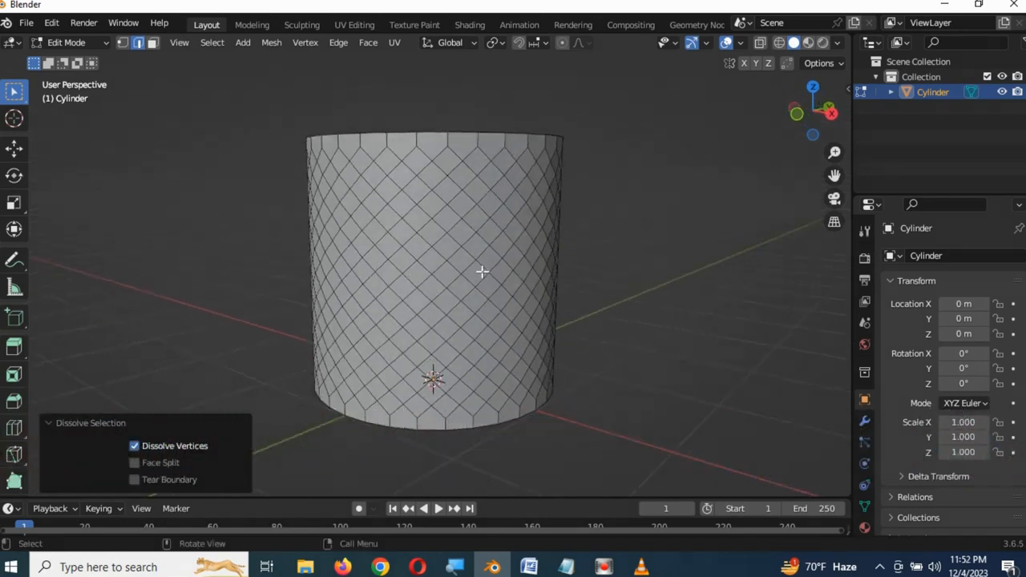
key(shift)
key(alt)
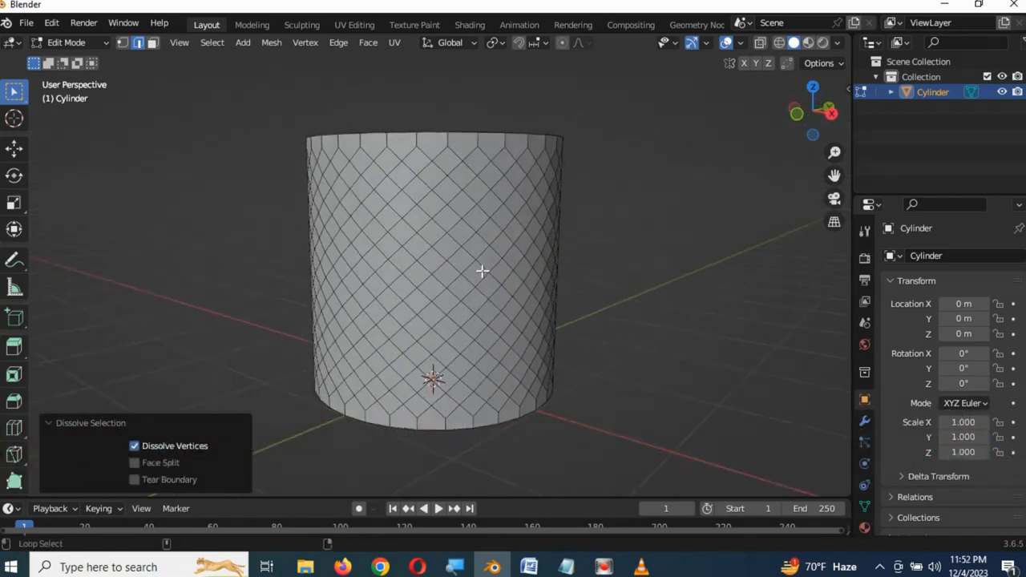
alt+shift+click(461, 185)
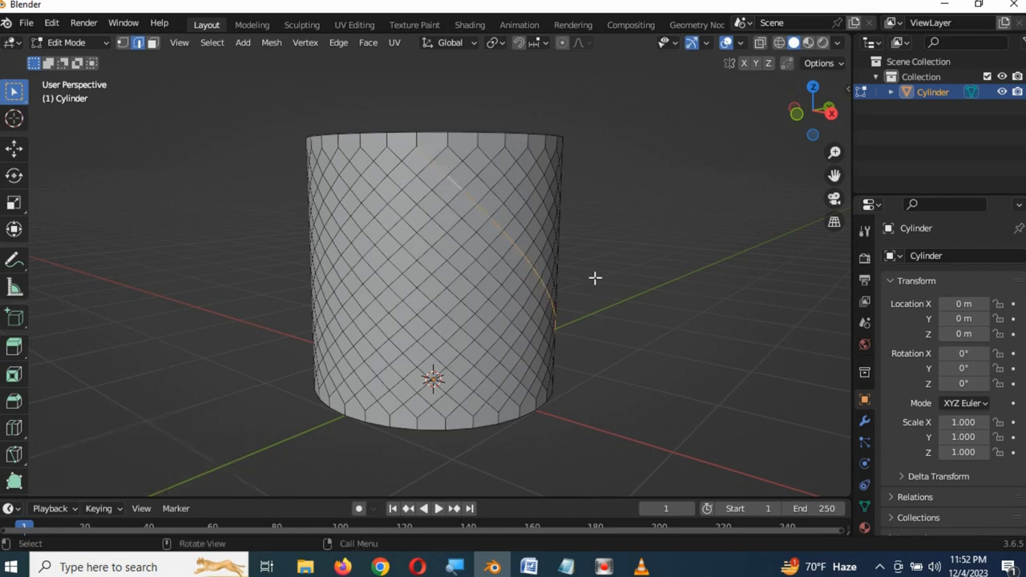
key(shift+g)
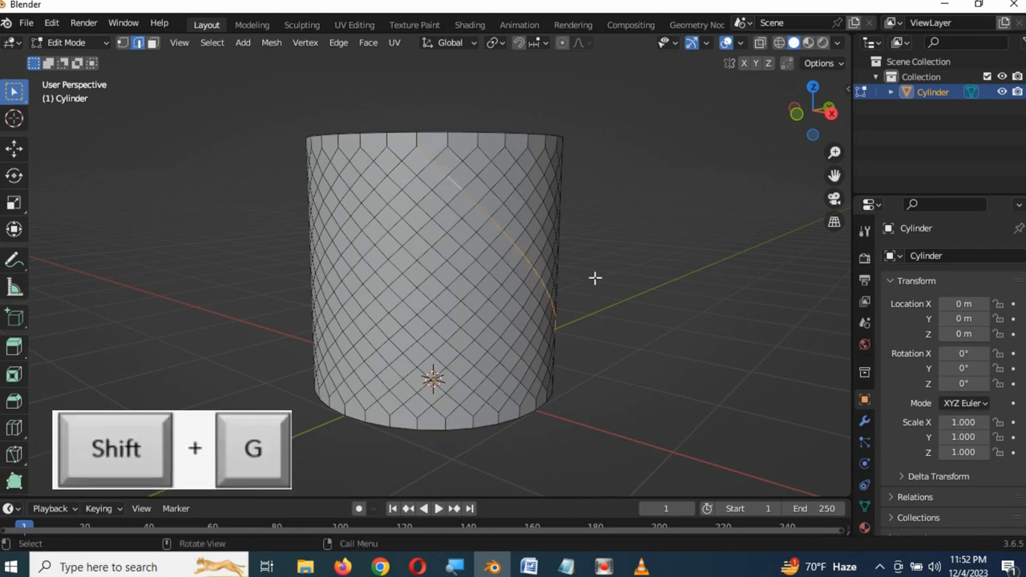
key(shift+g)
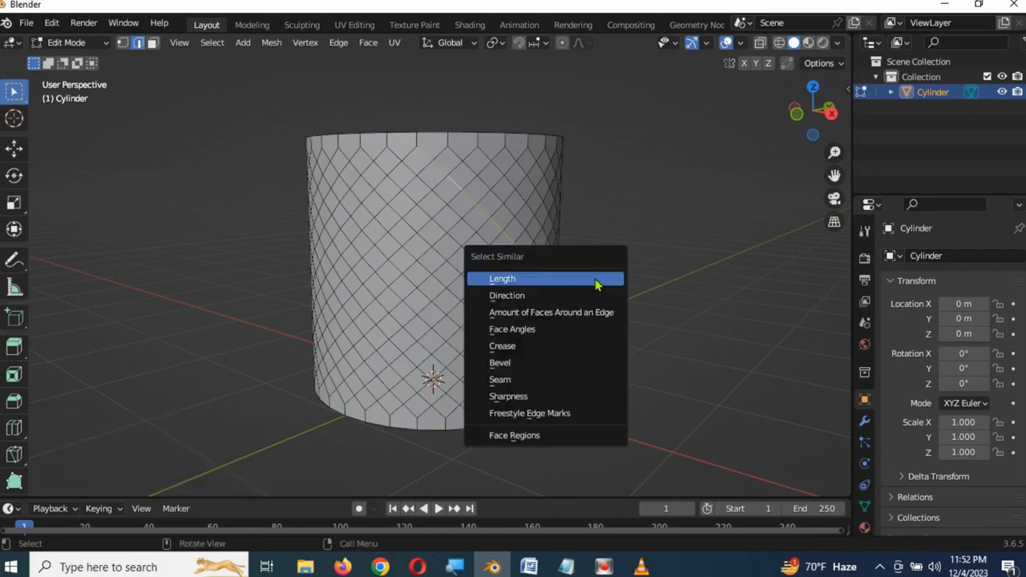
click(555, 280)
In front view with X-ray wireframe display, deselect the short vertical edges along both rims and return to solid display in face selection mode
key(1)
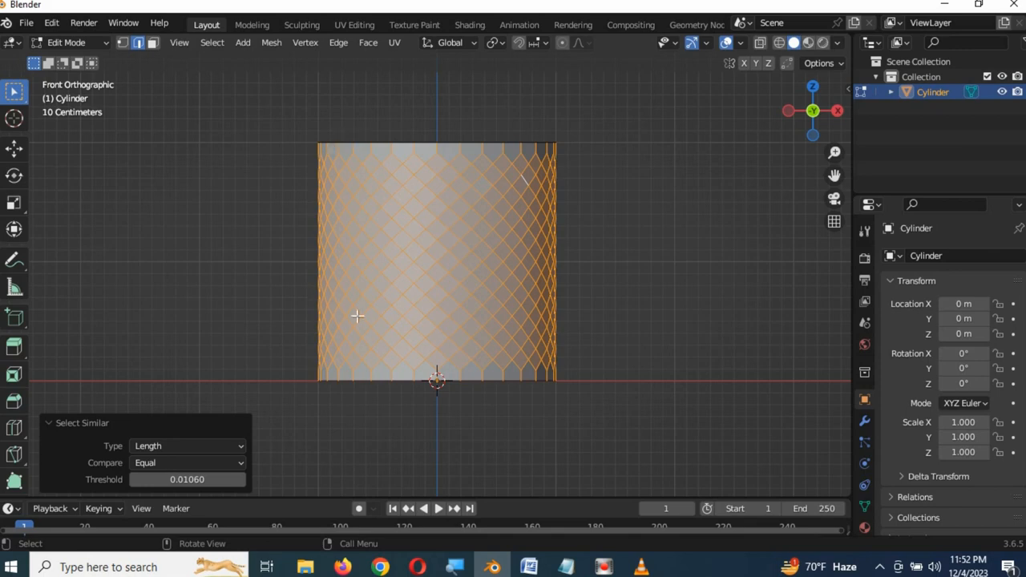
scroll(484, 206, up, 1)
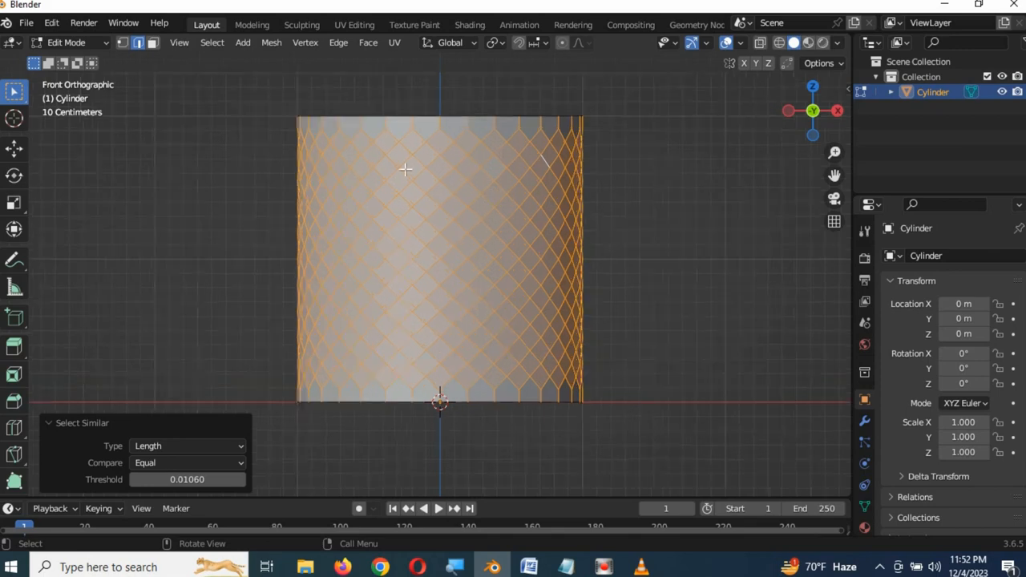
click(760, 42)
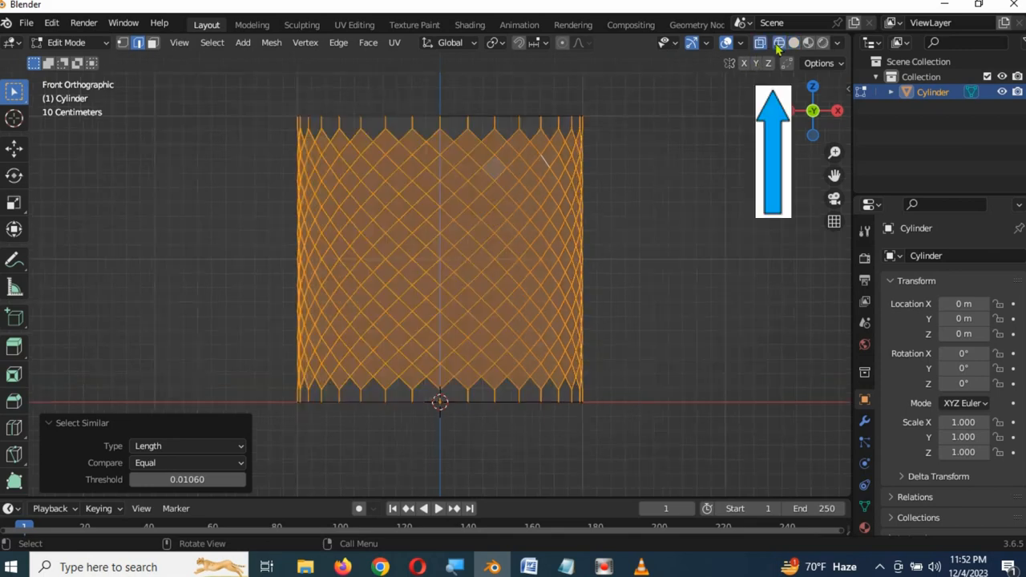
drag(268, 93, 643, 120)
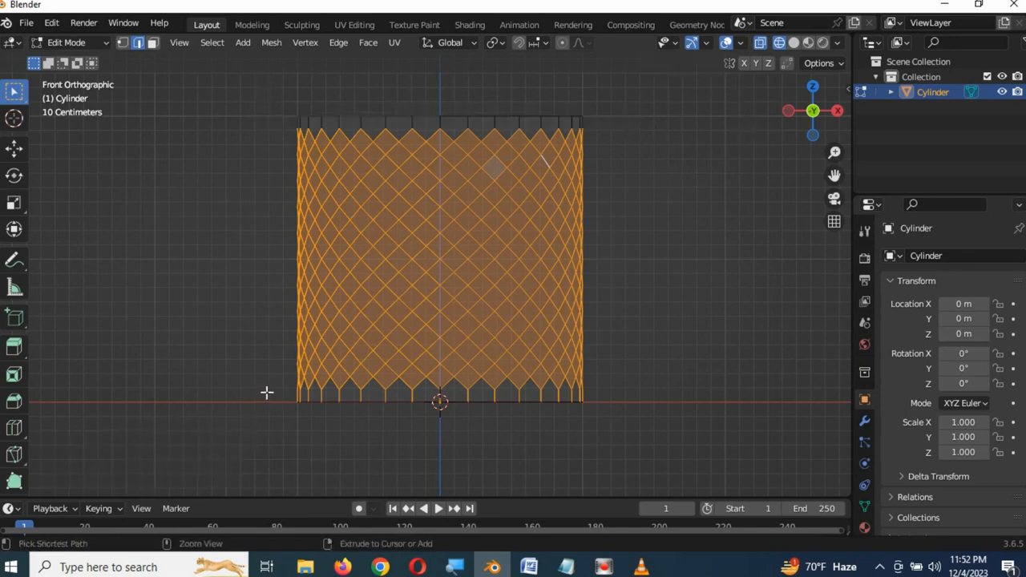
ctrl+drag(267, 392, 663, 472)
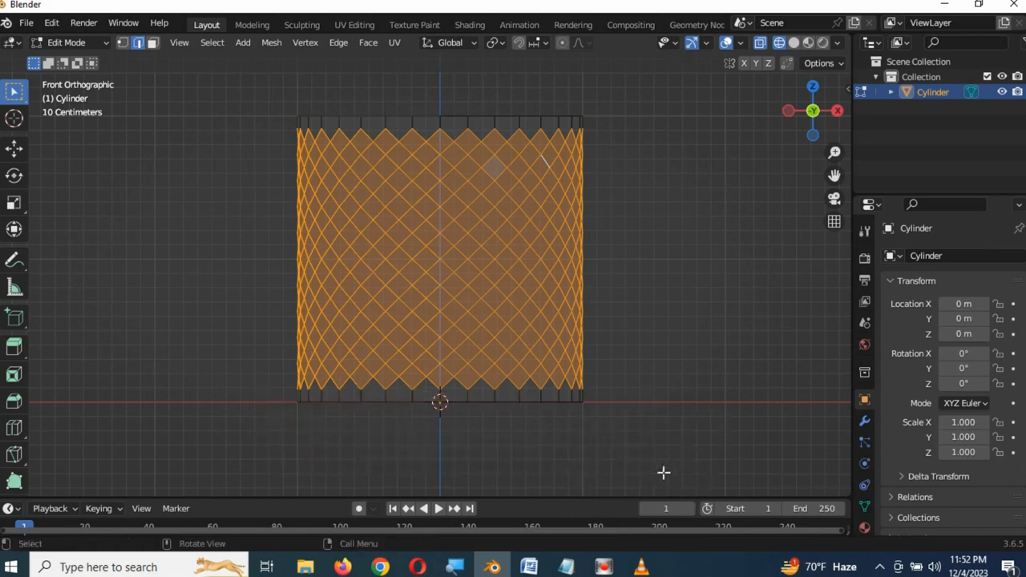
ctrl+drag(265, 396, 710, 454)
click(762, 44)
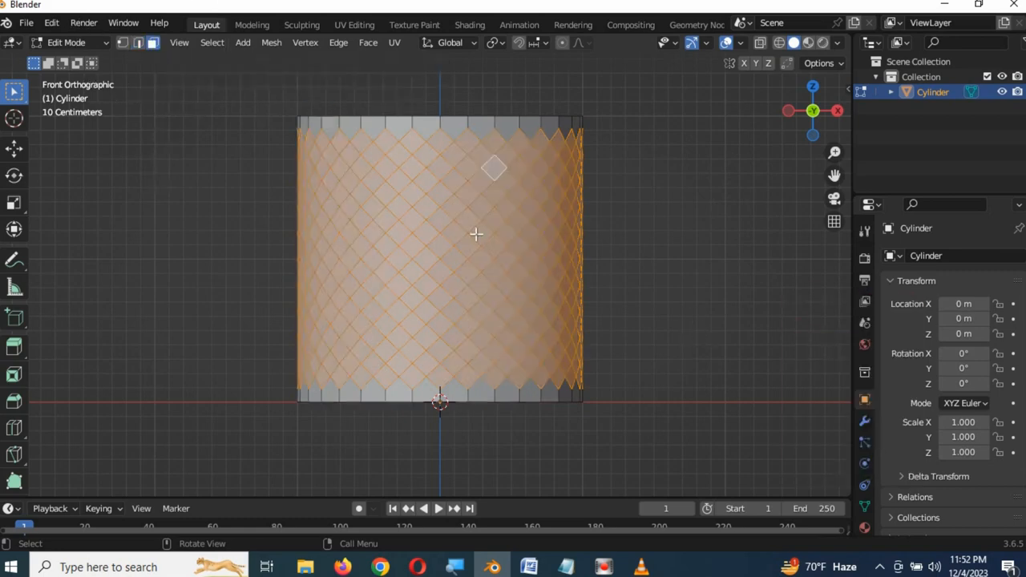
Inset the selected diamond faces individually with a thickness of about 0.031 m and delete the inner faces to open the lattice
key(i)
key(i)
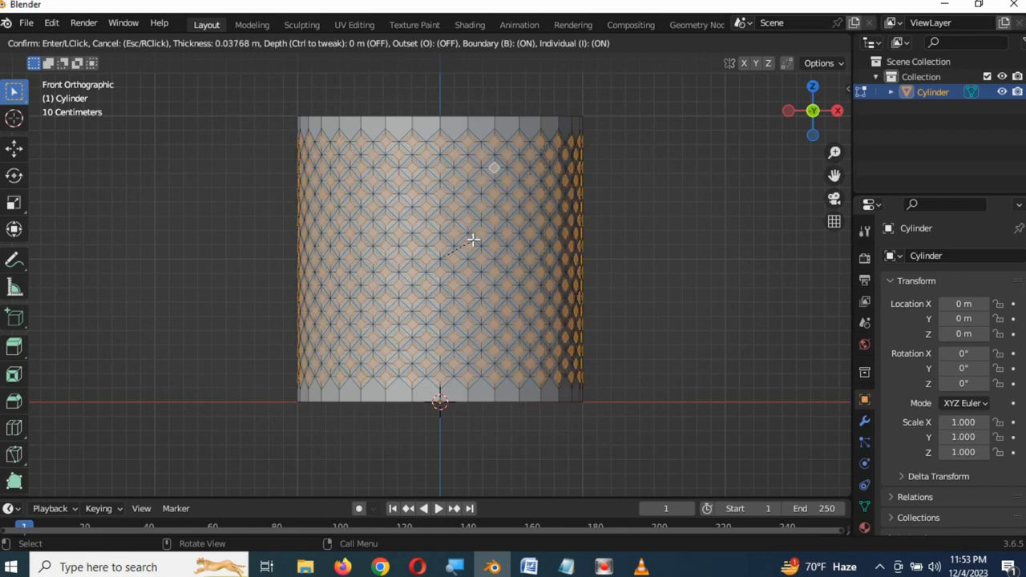
click(475, 241)
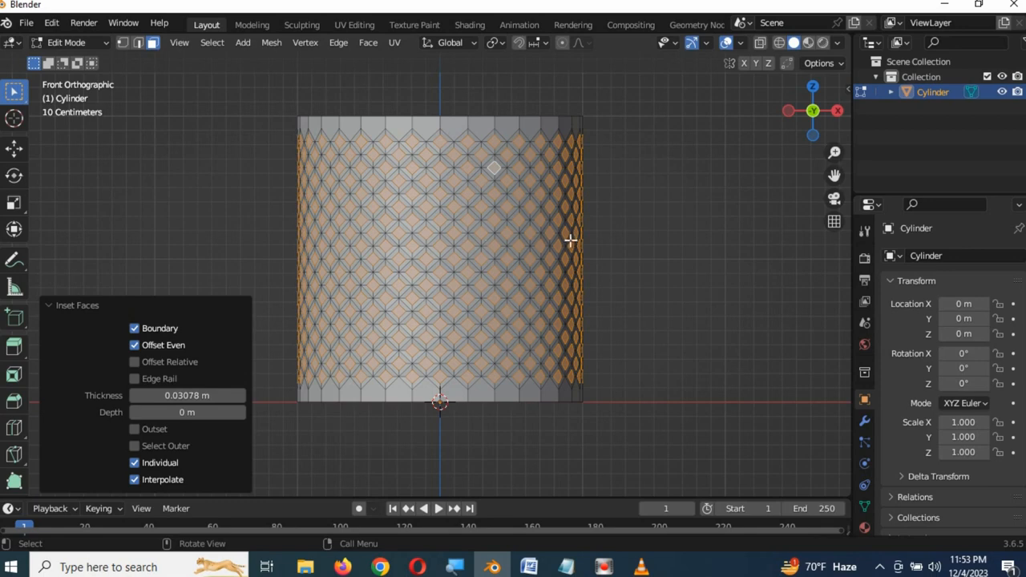
key(x)
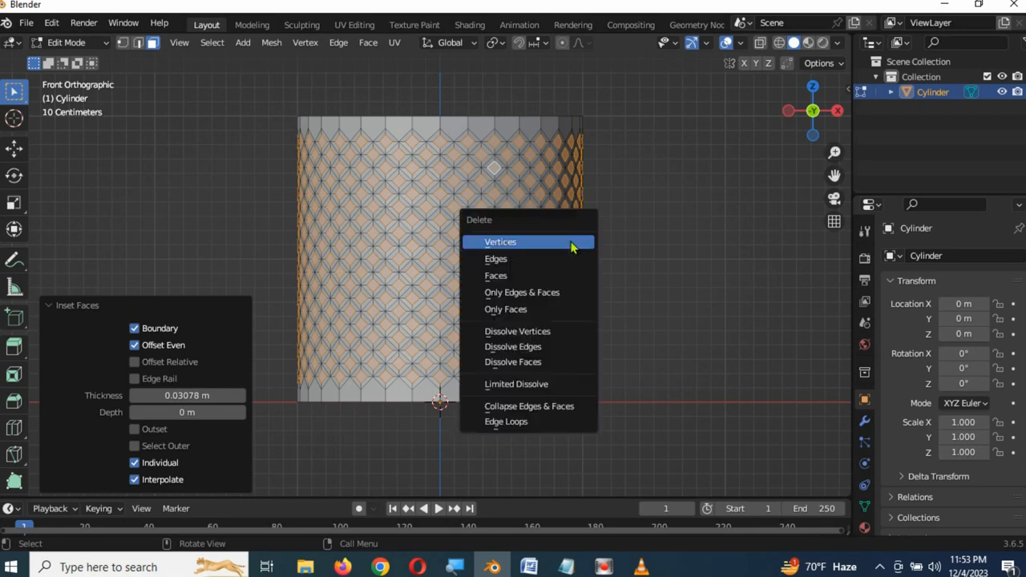
click(540, 278)
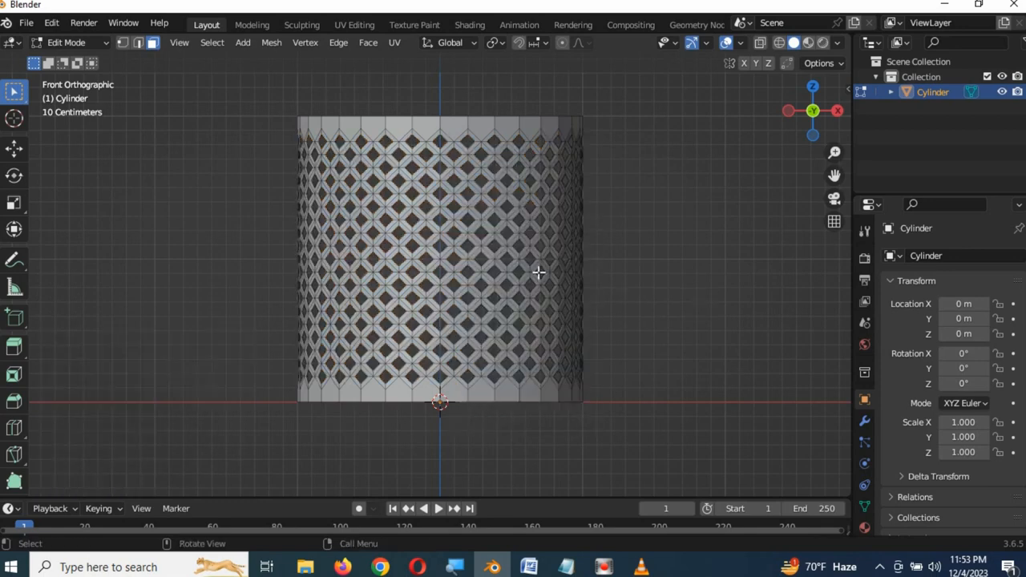
In edge selection mode, select the bottom rim loop and extrude it inward with a scale of about 0.858
scroll(538, 273, up, 3)
middle_drag(537, 272, 558, 248)
scroll(542, 362, up, 2)
scroll(544, 350, down, 4)
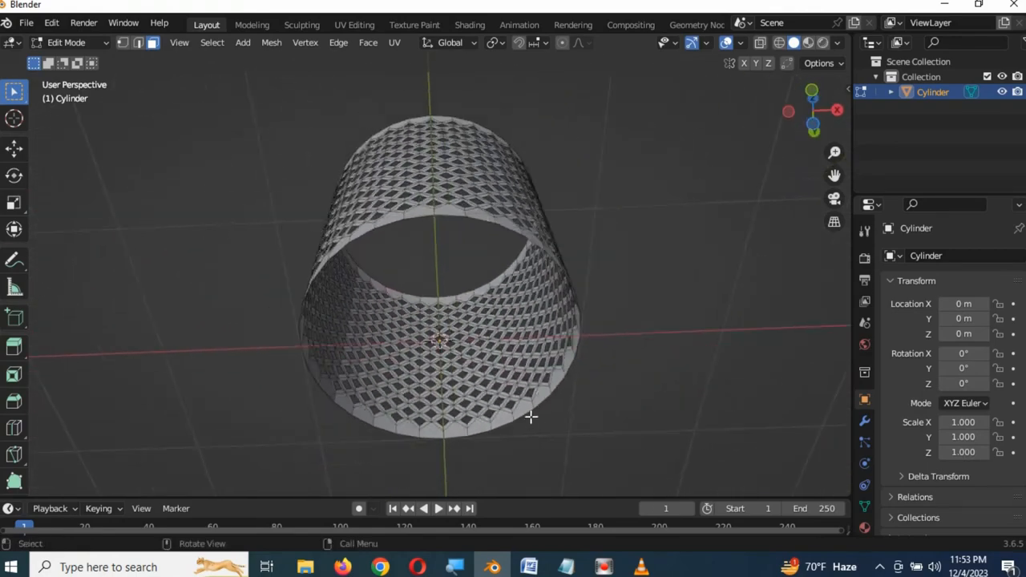
click(137, 43)
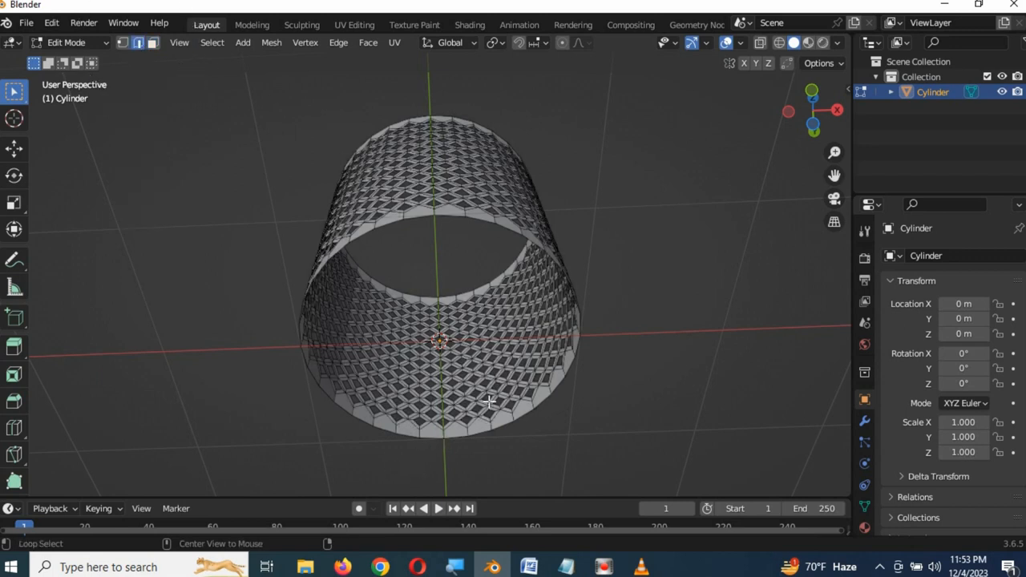
alt+click(473, 218)
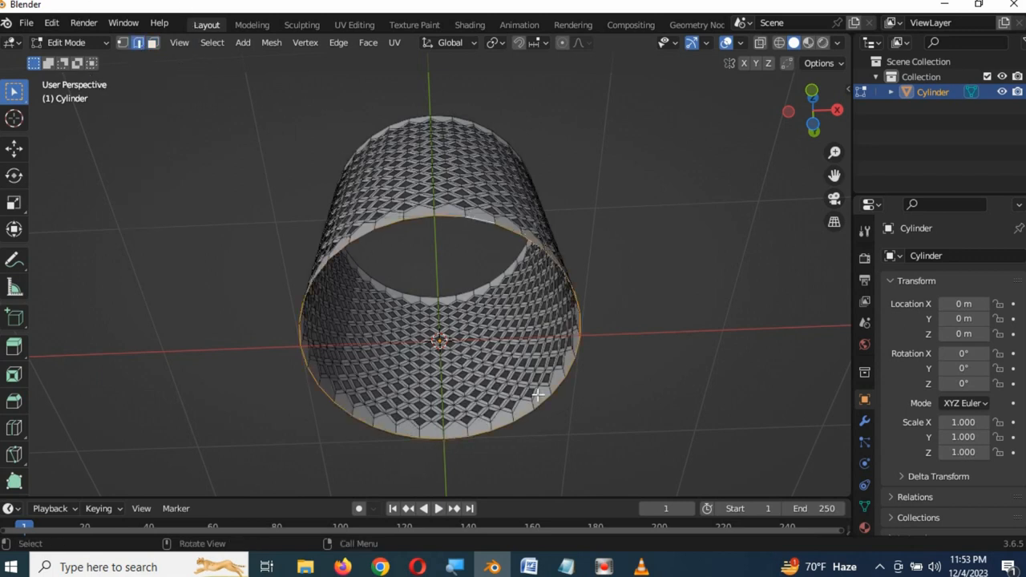
key(e)
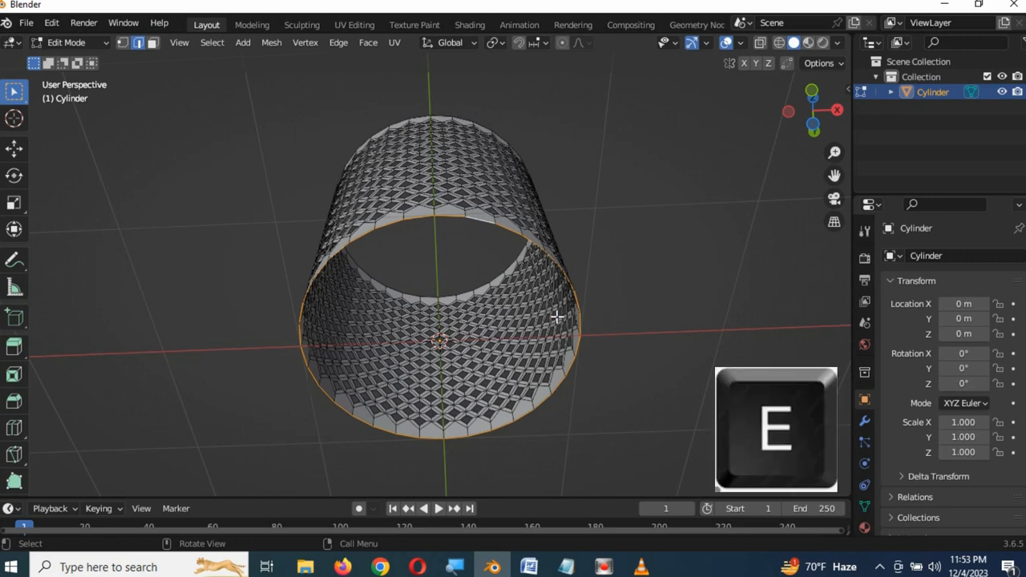
key(s)
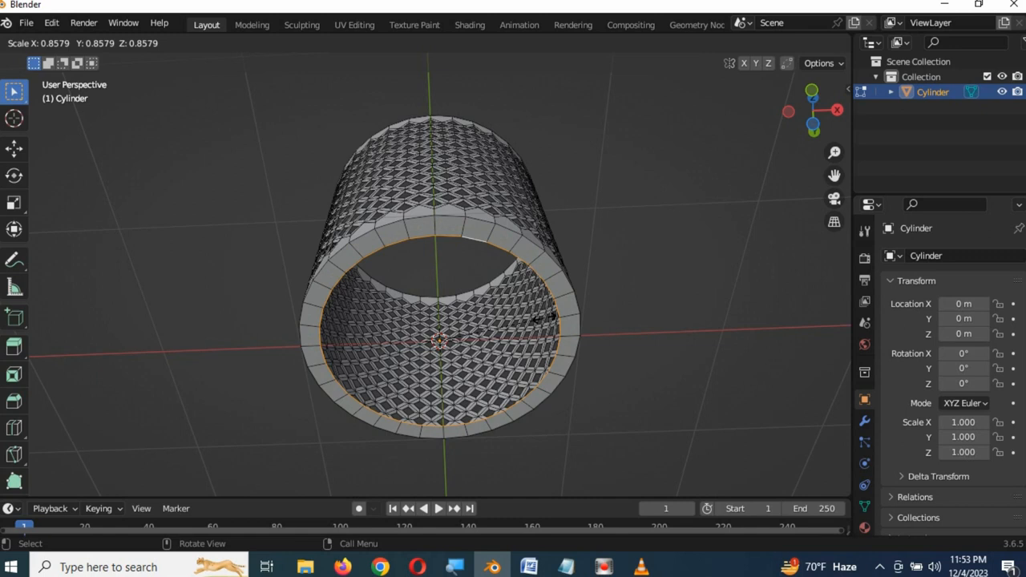
click(545, 318)
Extrude the inner bottom loop inward again with a scale of about 0.879 to form a second ring
key(e)
key(s)
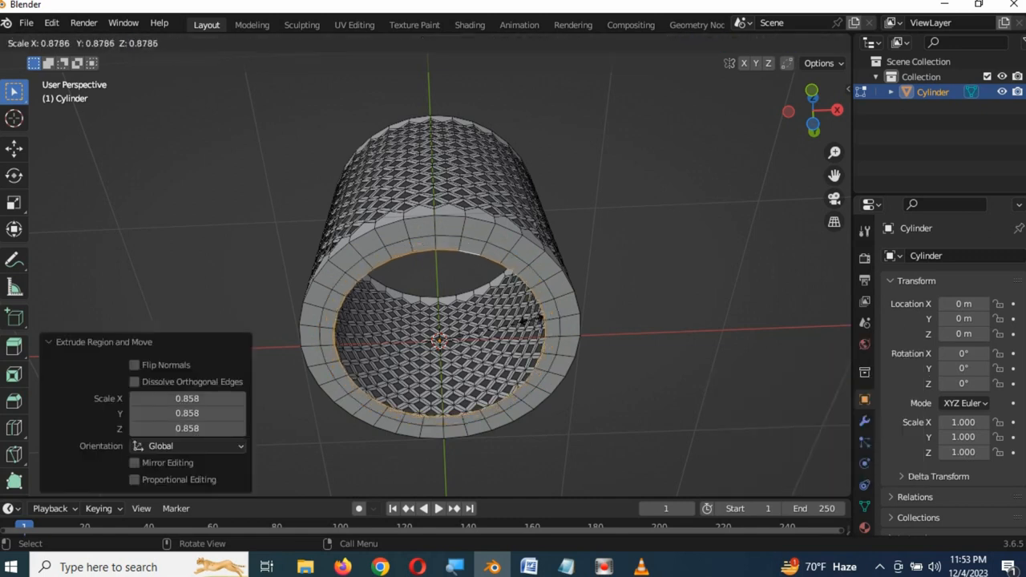
click(531, 318)
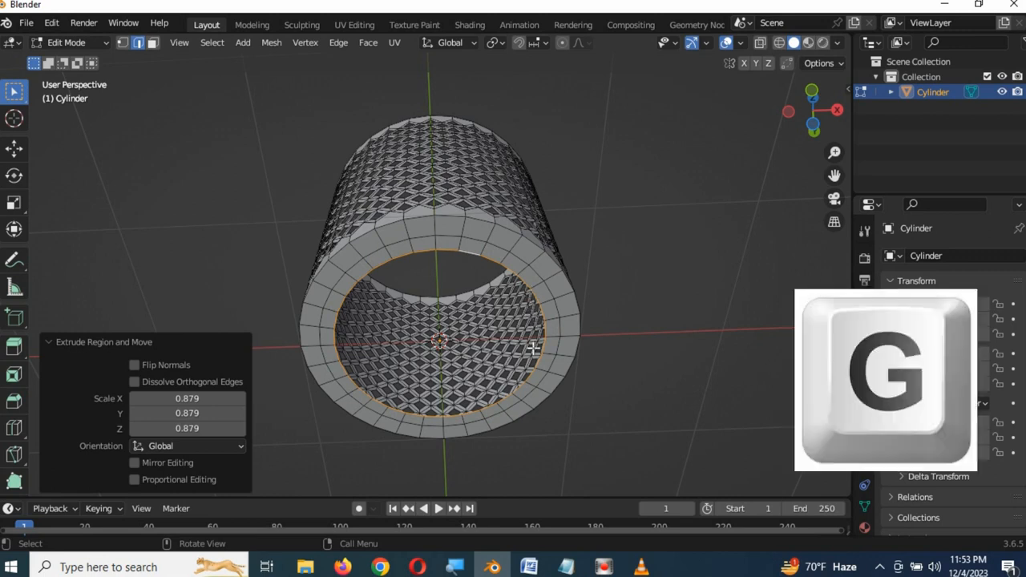
Move the inner bottom edge loop up into the basket about 0.098 m along the Z axis
key(g)
key(z)
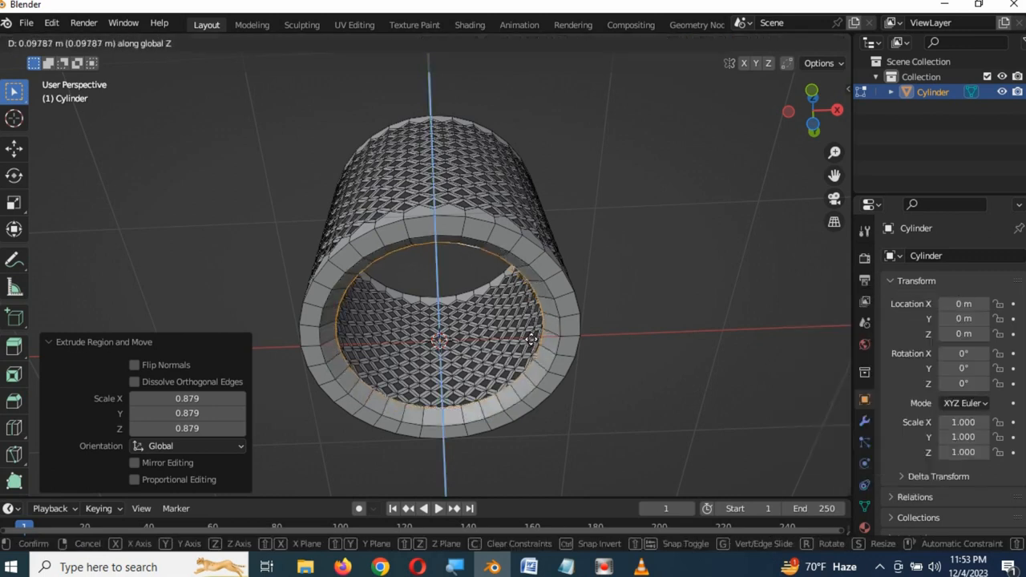
key(e)
click(530, 339)
Extrude the raised loop inward with a scale of about 0.875 and close the remaining opening with Grid Fill
key(e)
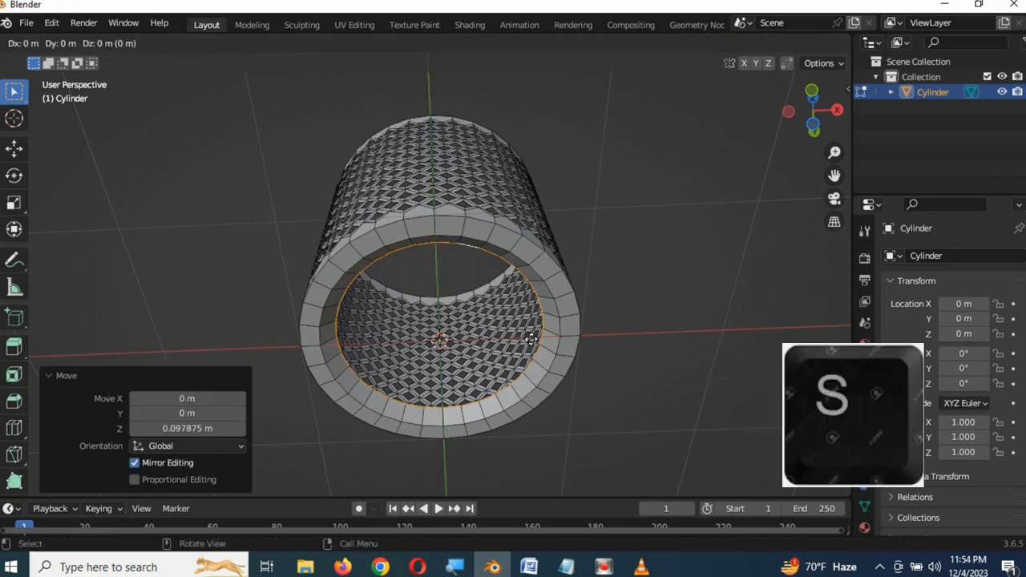
key(s)
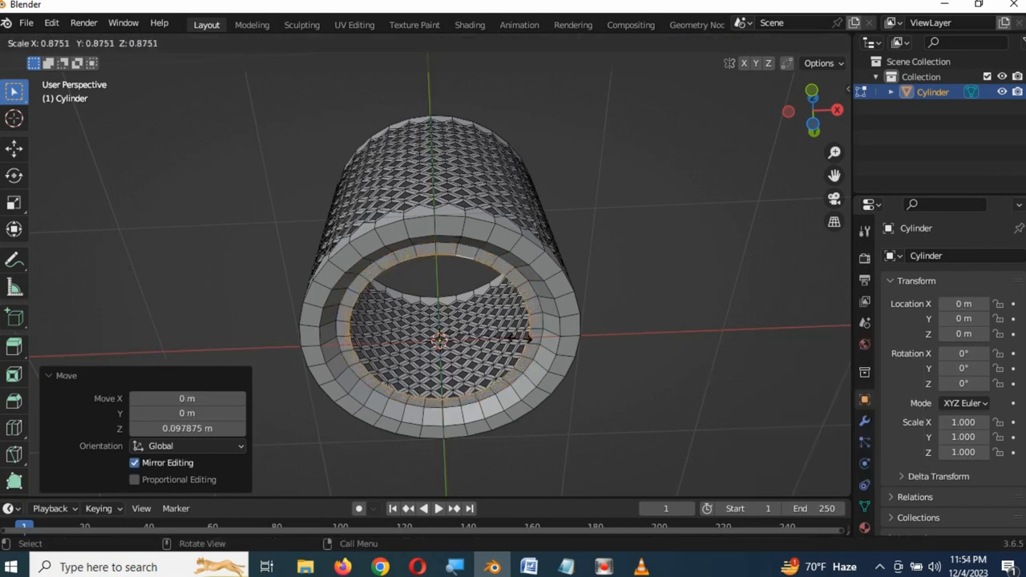
click(520, 339)
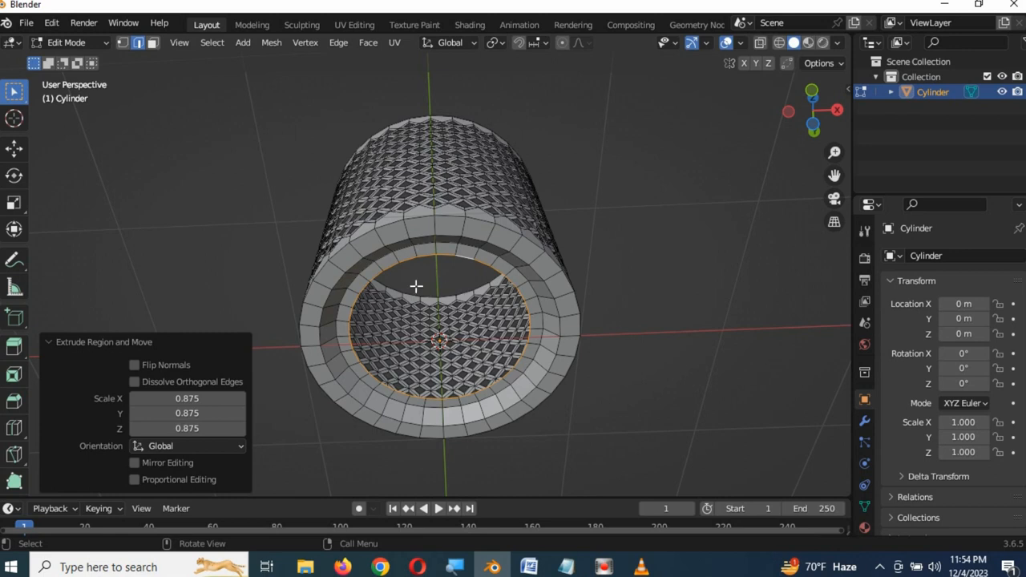
key(ctrl+f)
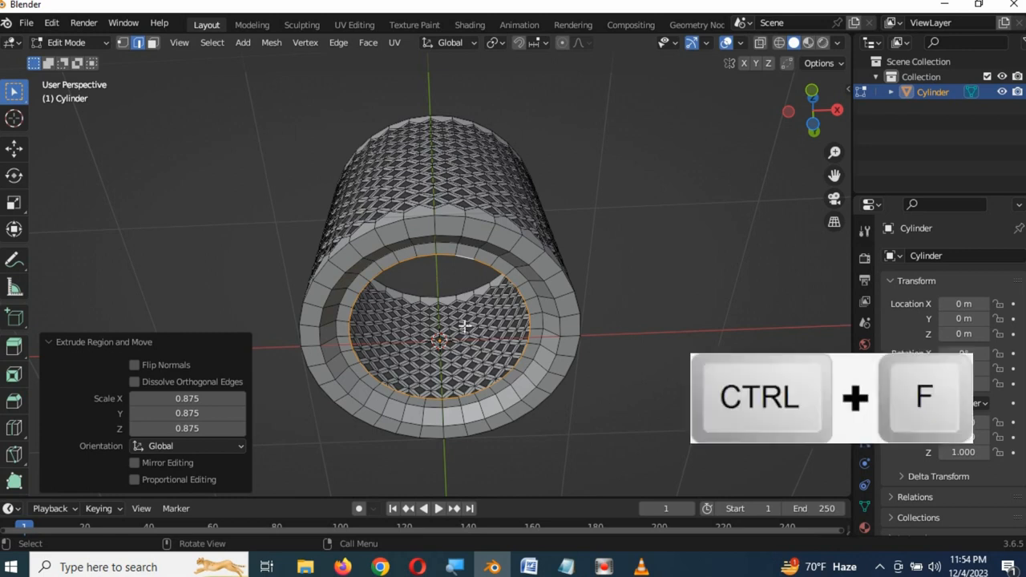
key(ctrl+f)
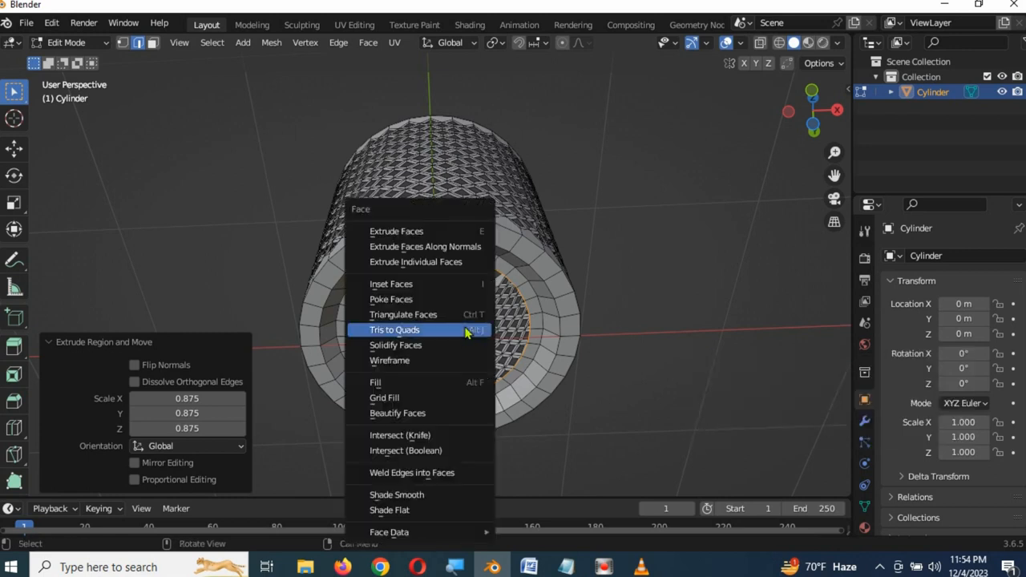
click(441, 398)
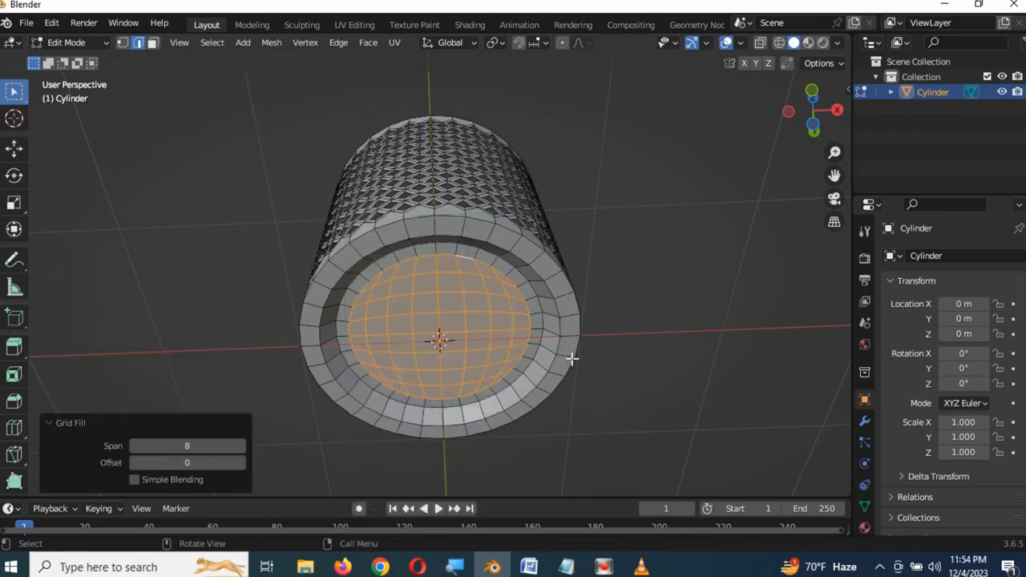
Bevel the base's outer rim loop and the two loops of its inner step with a width of about 0.024 m and 5 segments
key(alt)
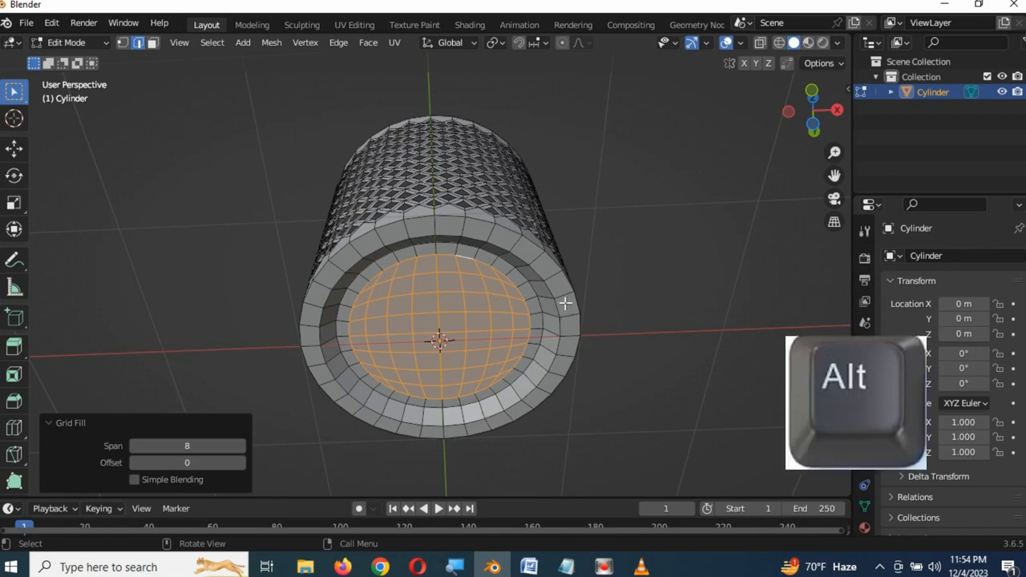
alt+click(533, 241)
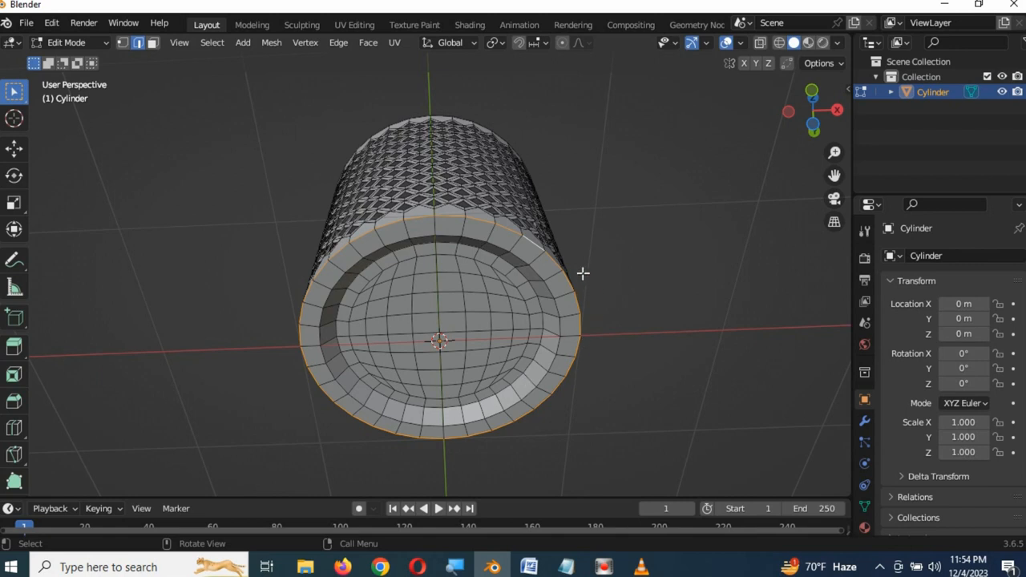
key(alt)
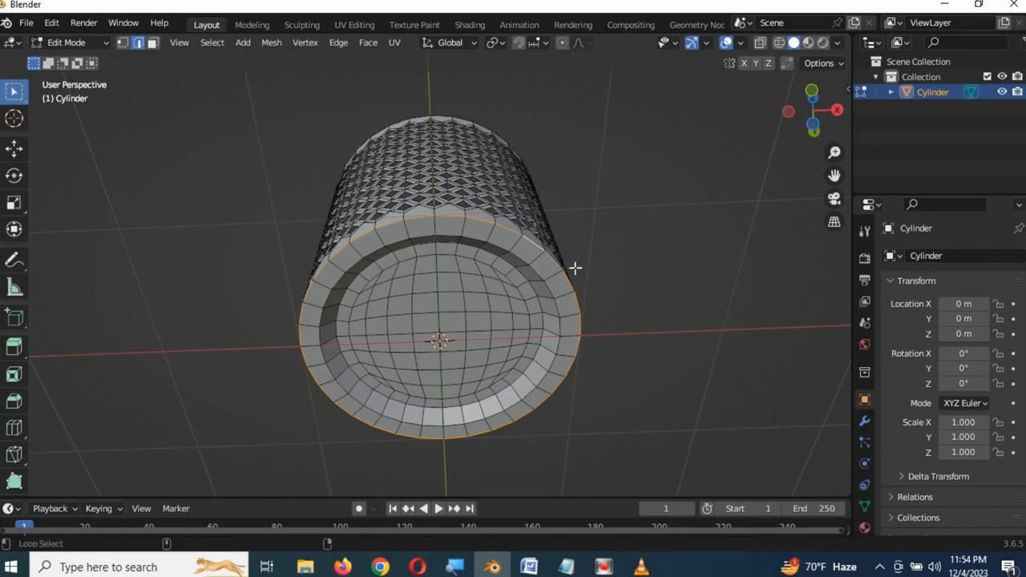
alt+shift+click(522, 259)
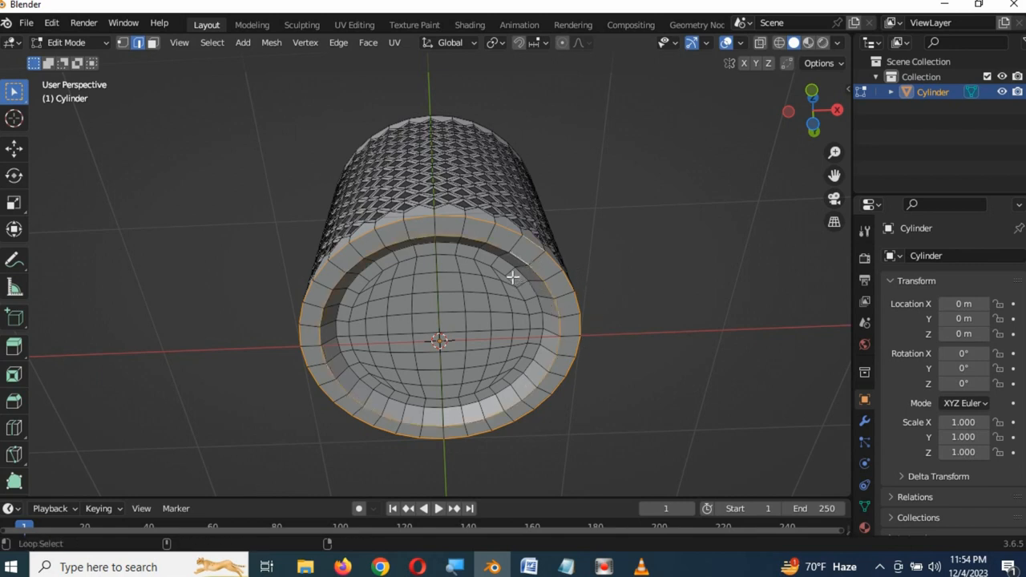
alt+shift+click(510, 265)
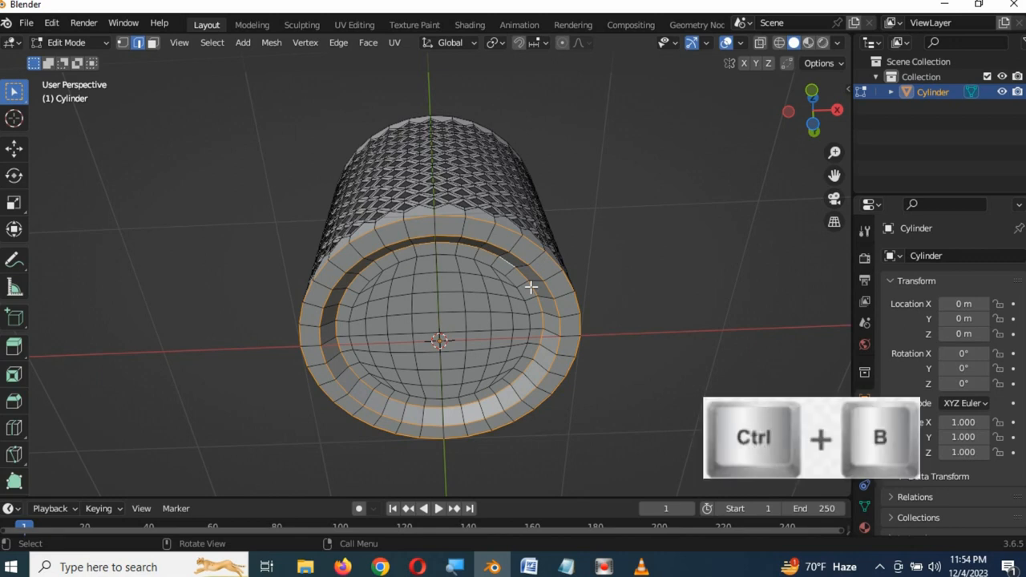
key(ctrl+b)
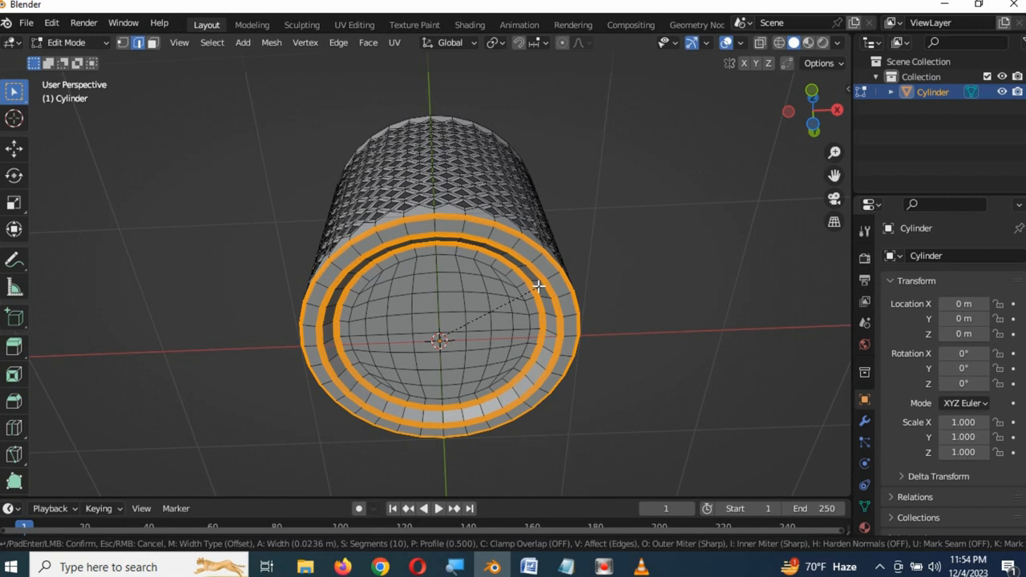
click(538, 285)
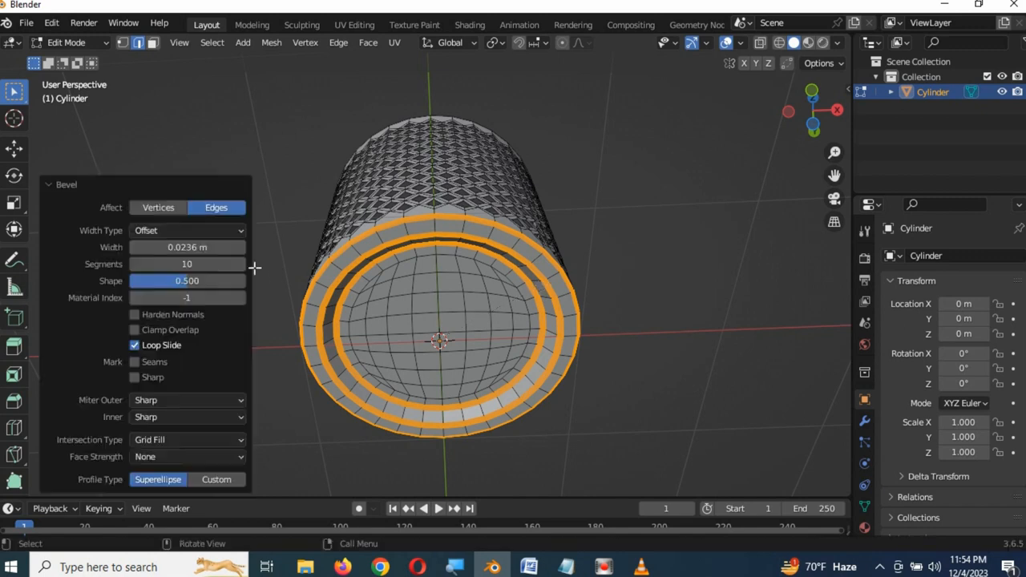
click(202, 264)
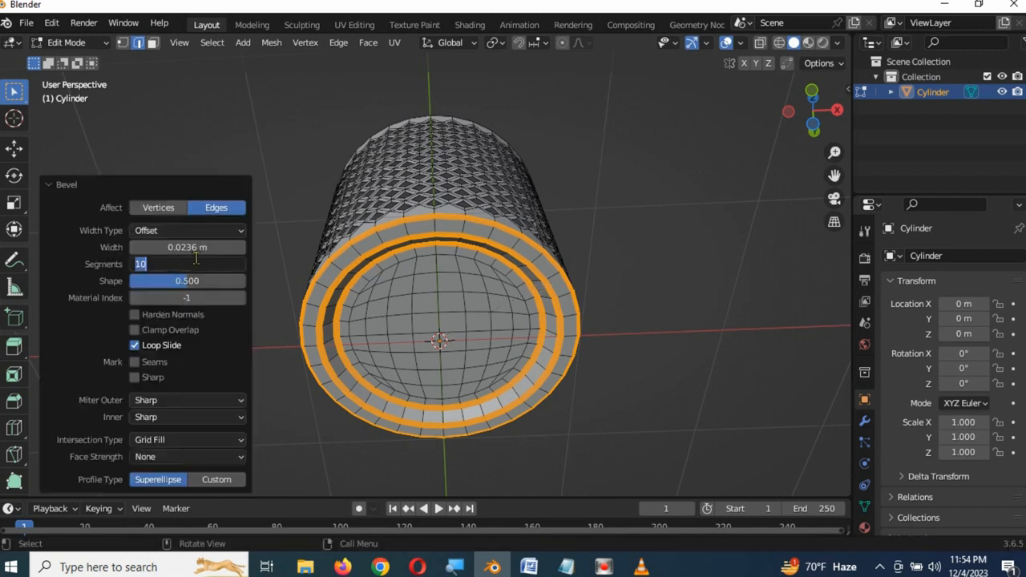
text(5)
key(Return)
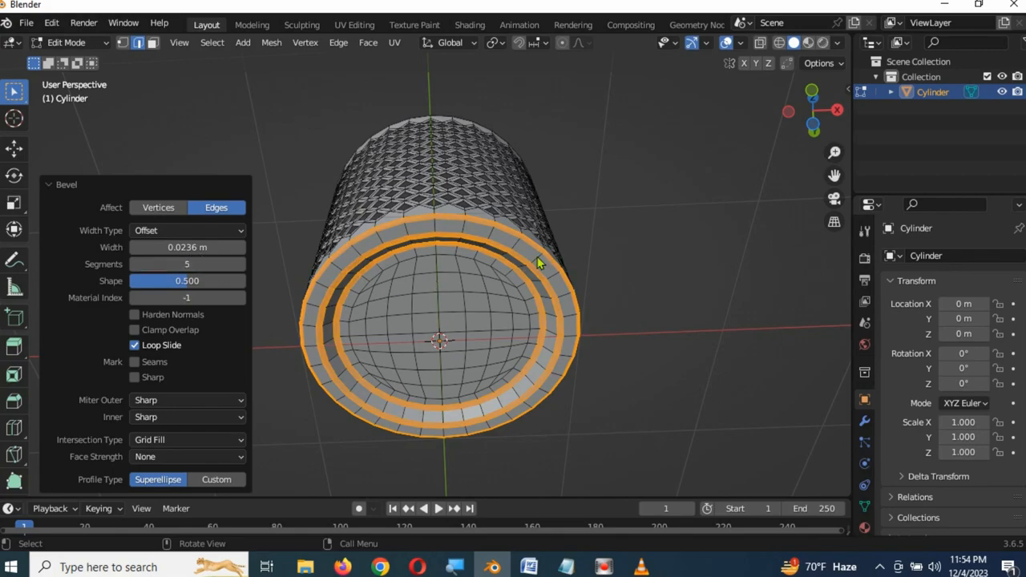
Select the basket's top rim loop and extrude it outward with a scale of about 1.133
middle_drag(622, 259, 609, 208)
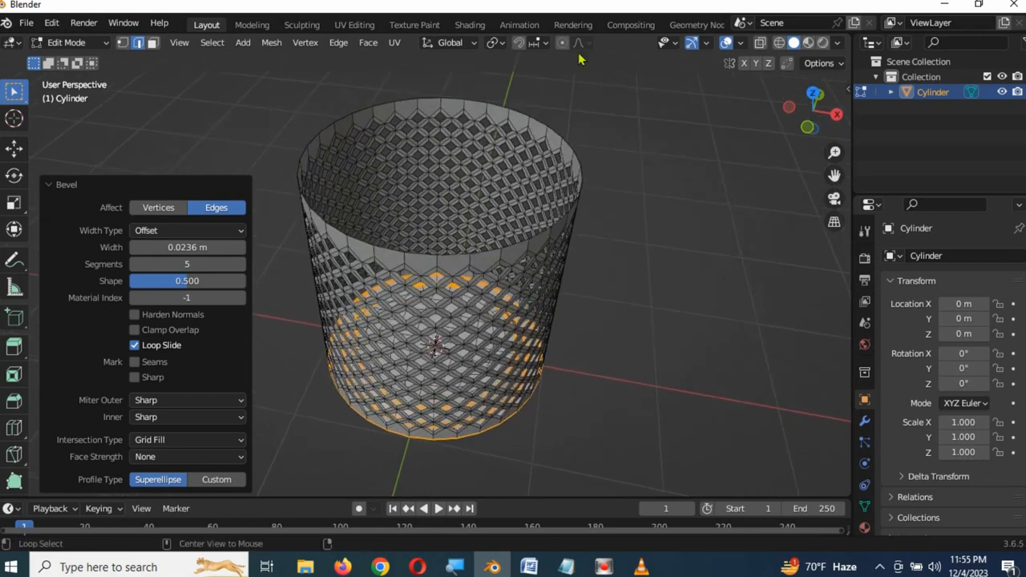
alt+click(540, 120)
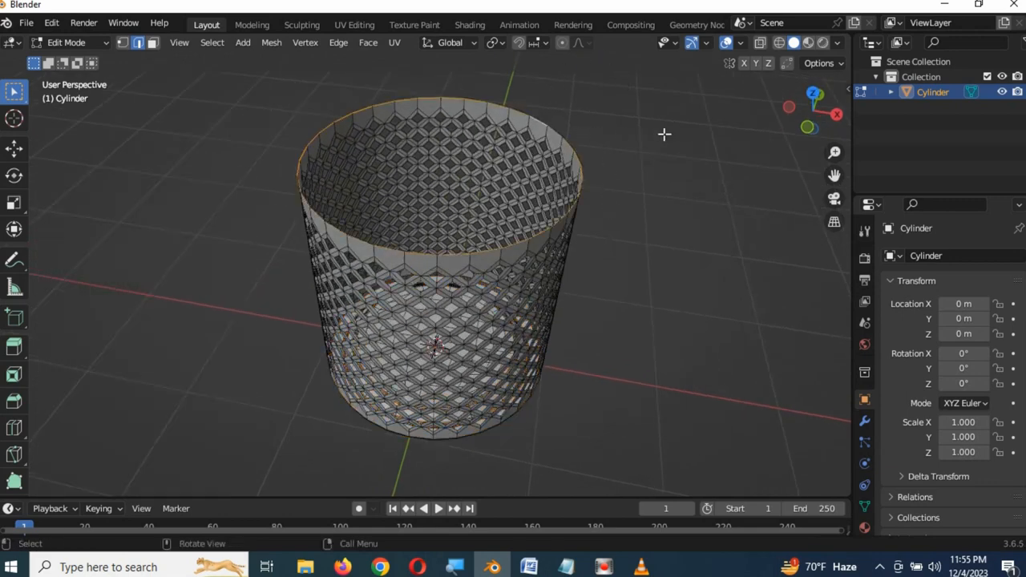
key(e)
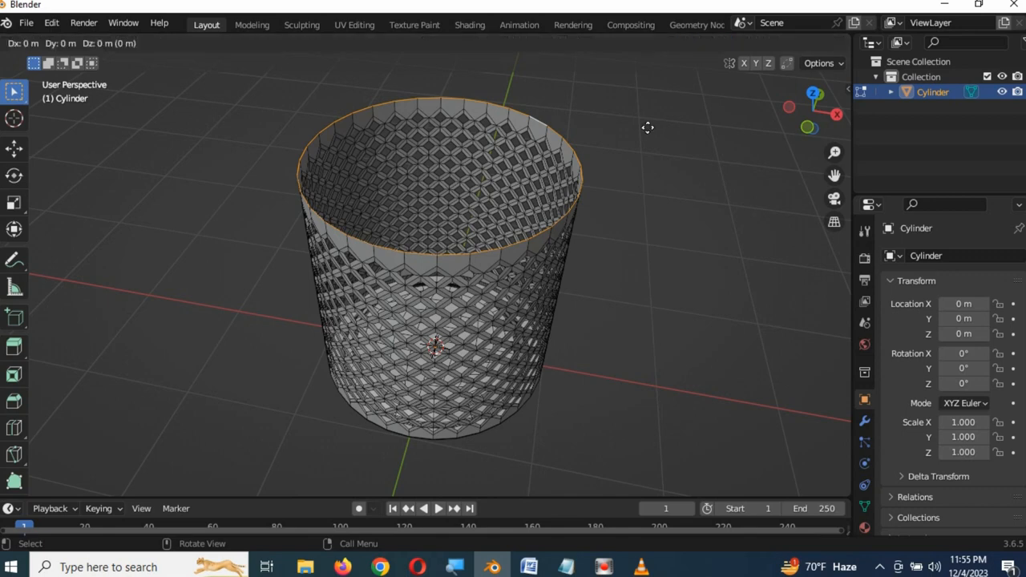
key(s)
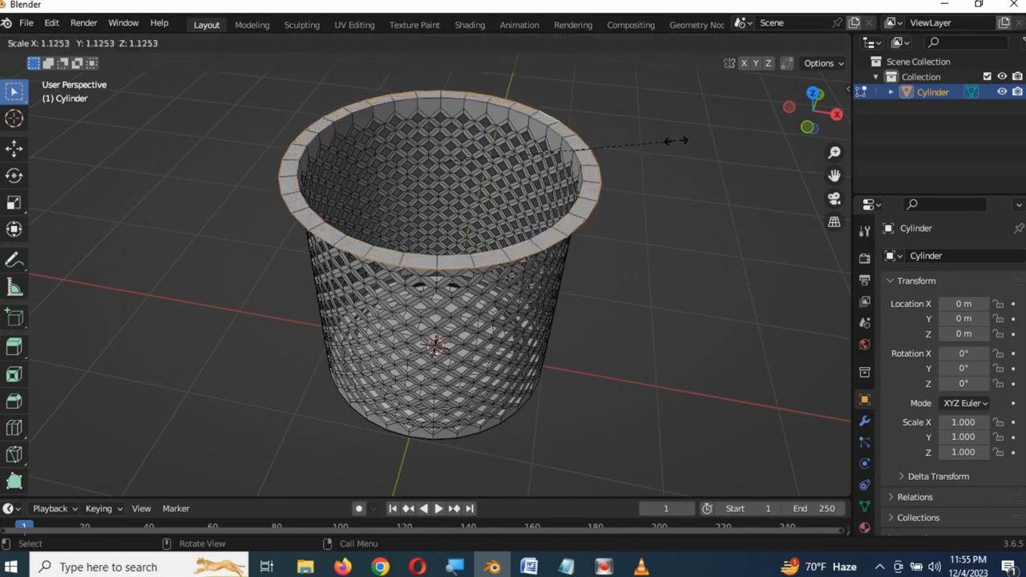
click(677, 140)
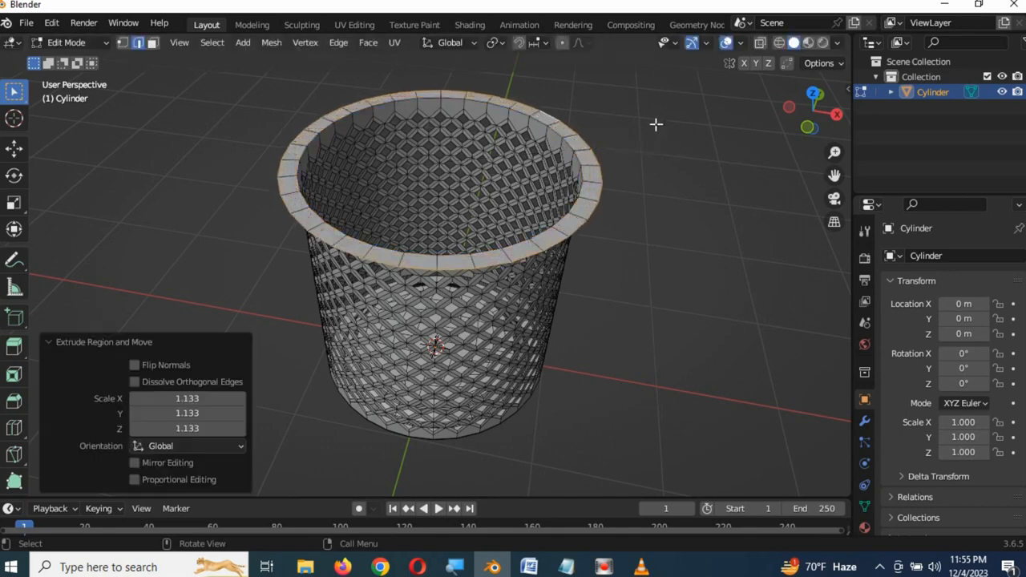
Extrude the outer rim loop downward about 0.178 m along the Z axis to form a lip
key(g)
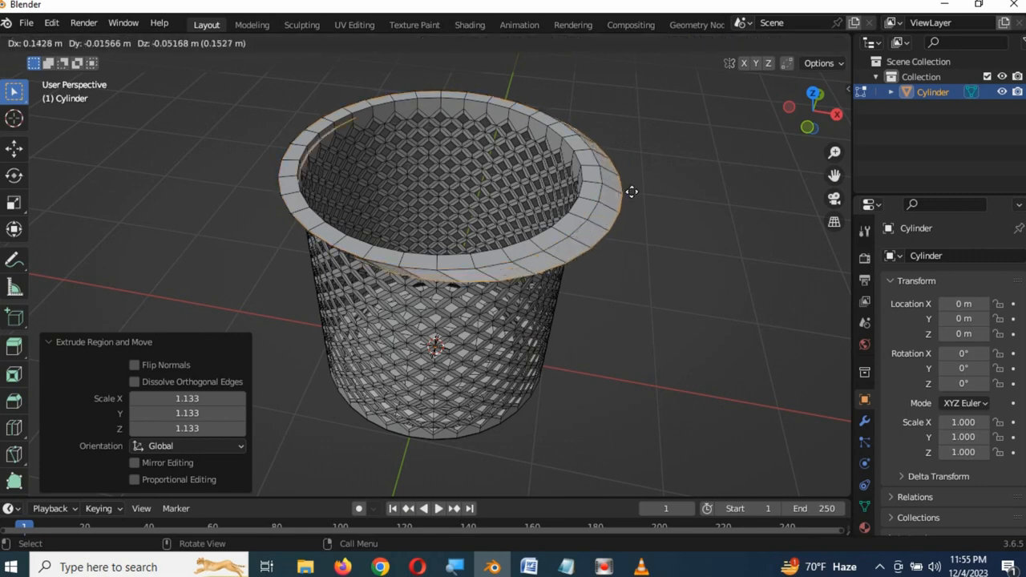
key(z)
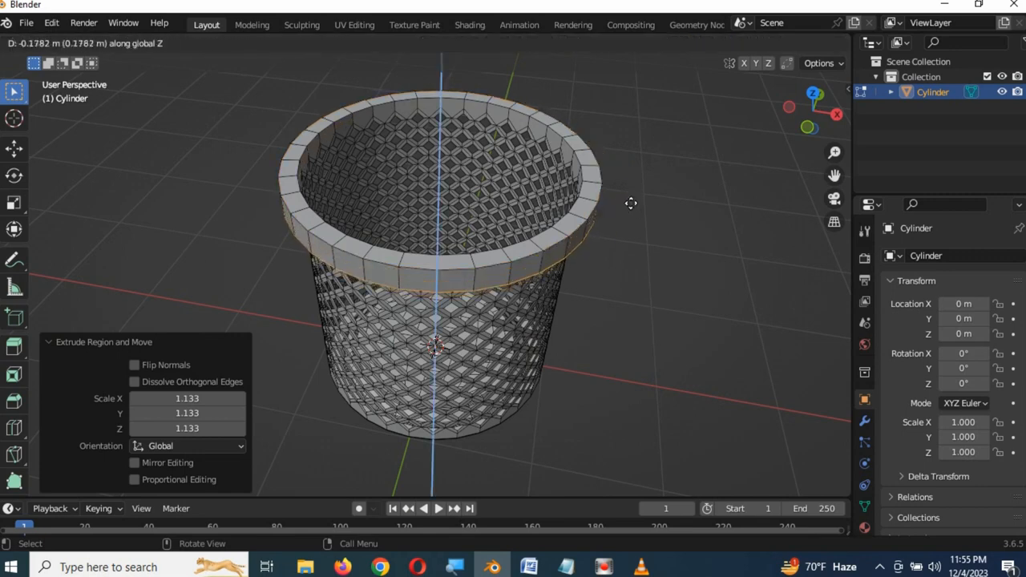
click(631, 203)
Add a centred loop cut around the rim's flat top and raise it about 0.038 m along Z
middle_drag(670, 197, 600, 231)
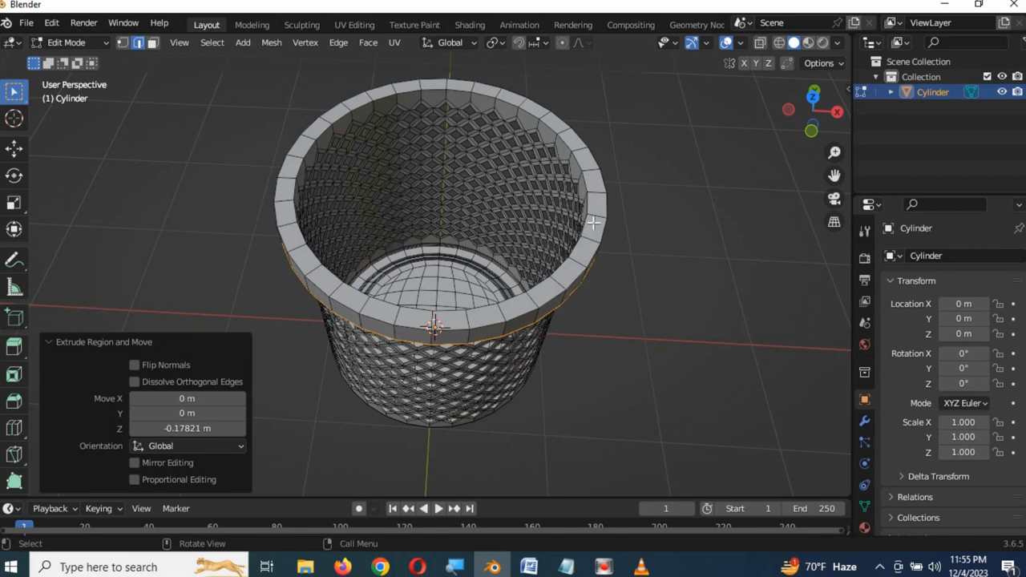
key(ctrl+r)
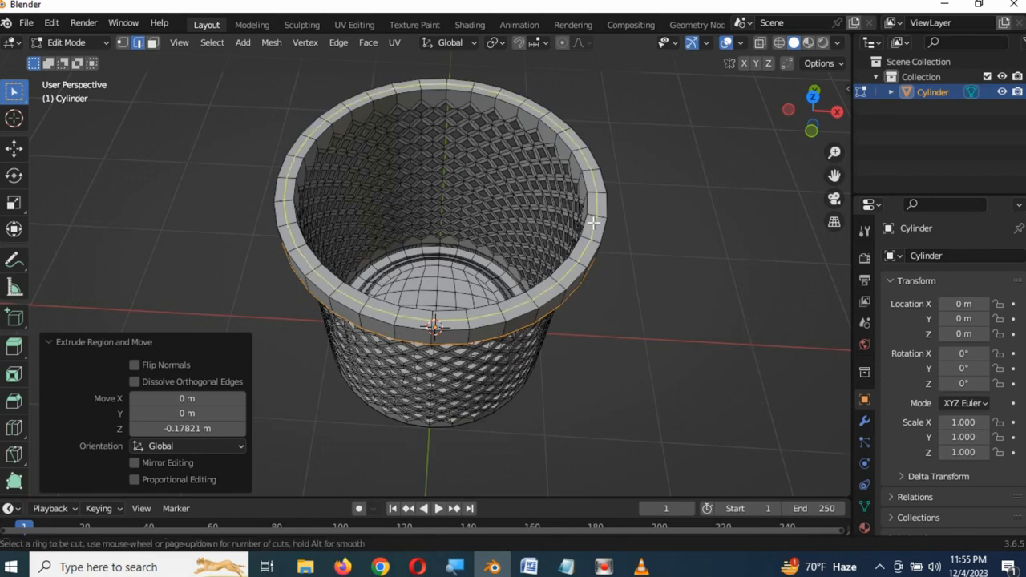
click(593, 224)
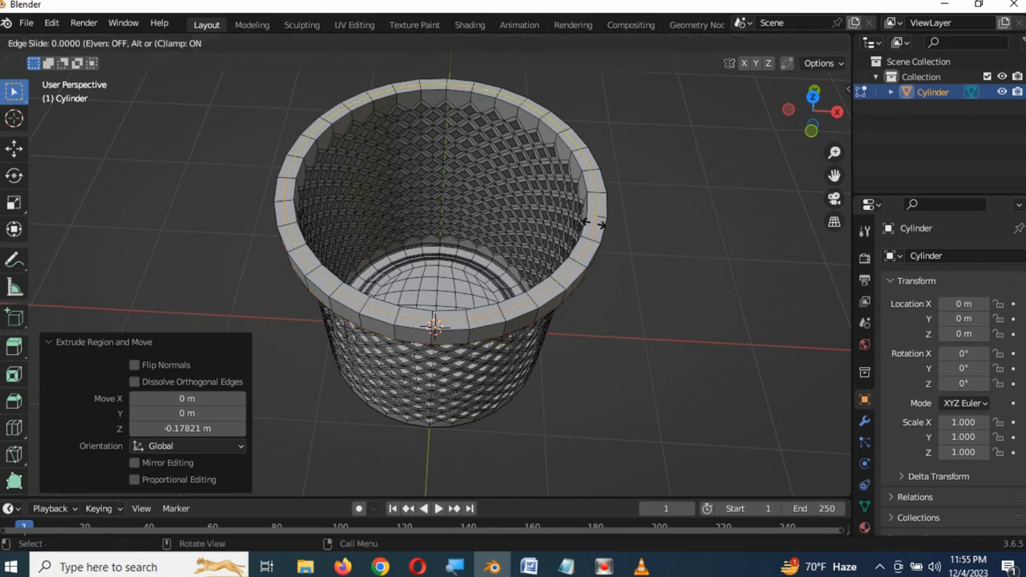
right_click(594, 224)
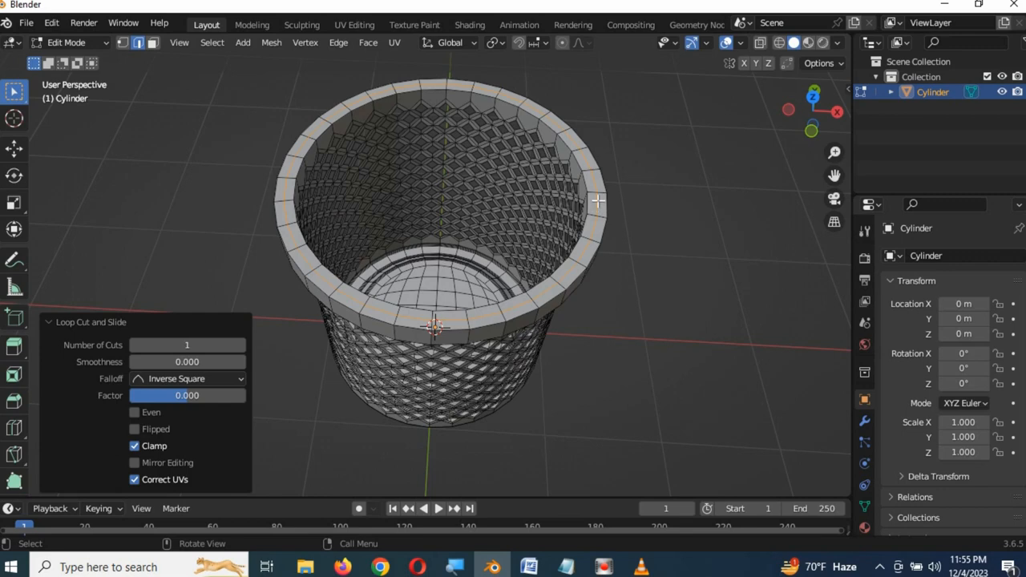
key(g)
key(z)
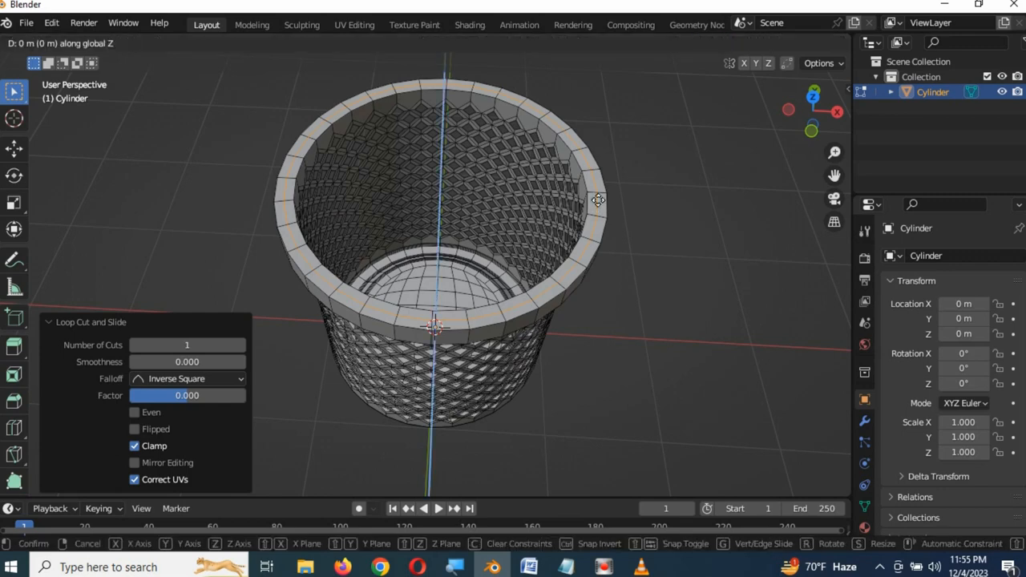
click(598, 197)
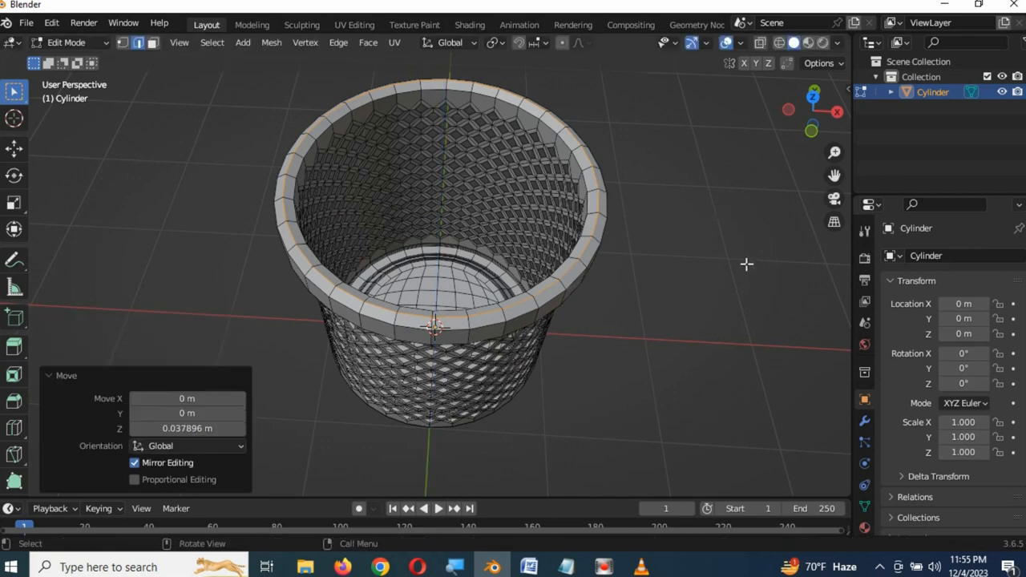
In Object Mode, add a Solidify modifier to the basket with a thickness of 0.04 m
key(Tab)
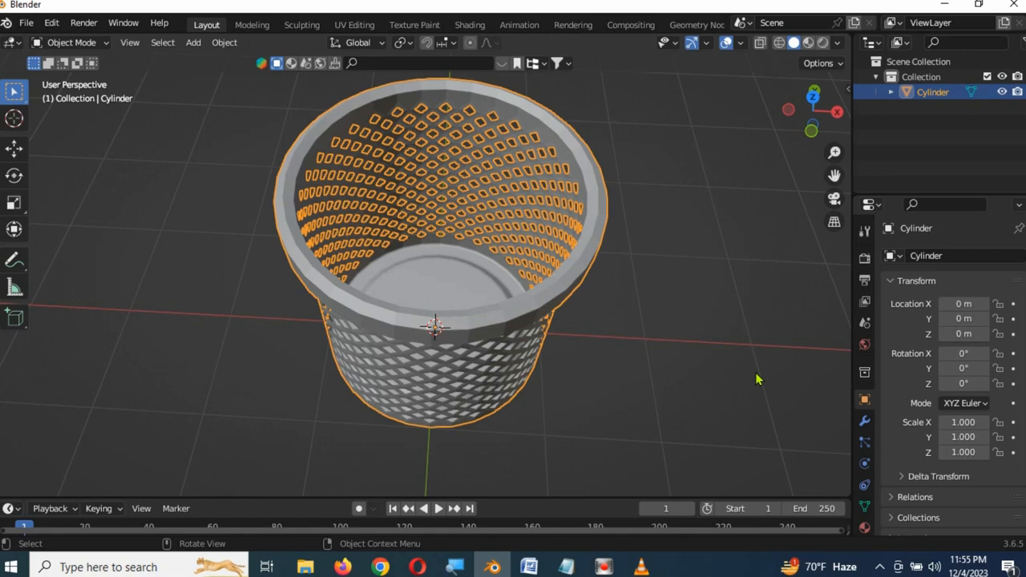
click(864, 421)
click(910, 256)
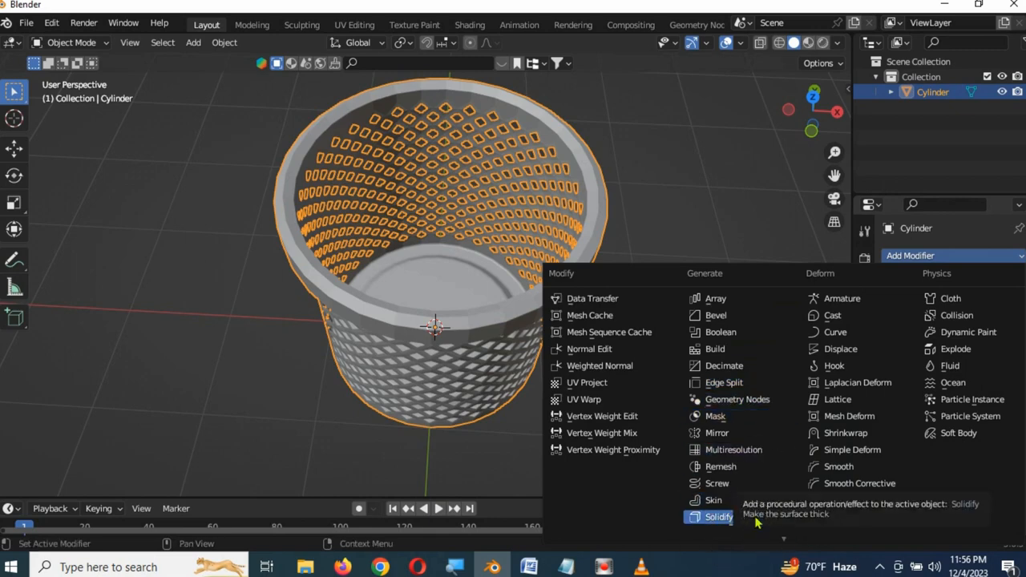
click(729, 518)
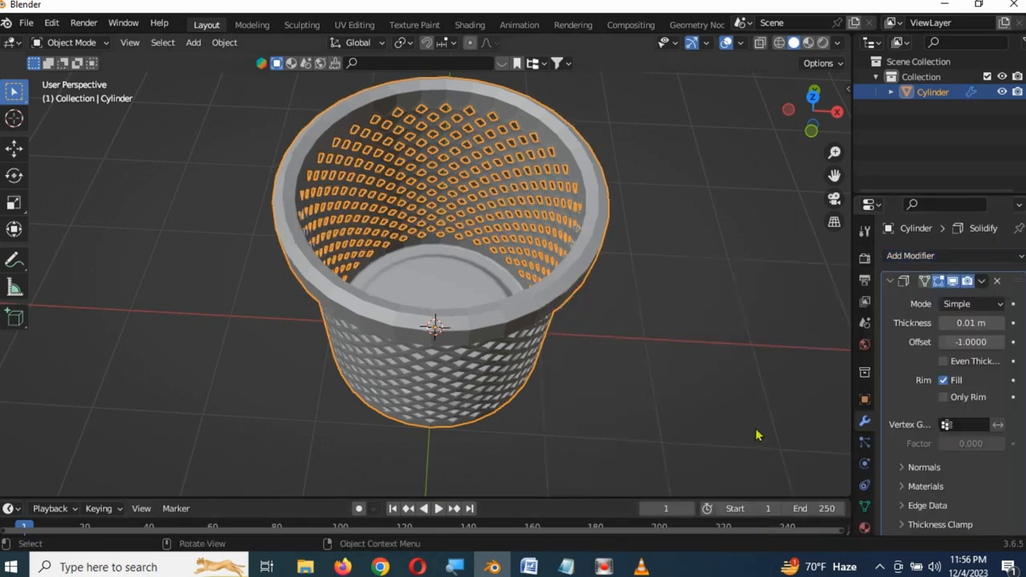
click(1001, 323)
click(1000, 323)
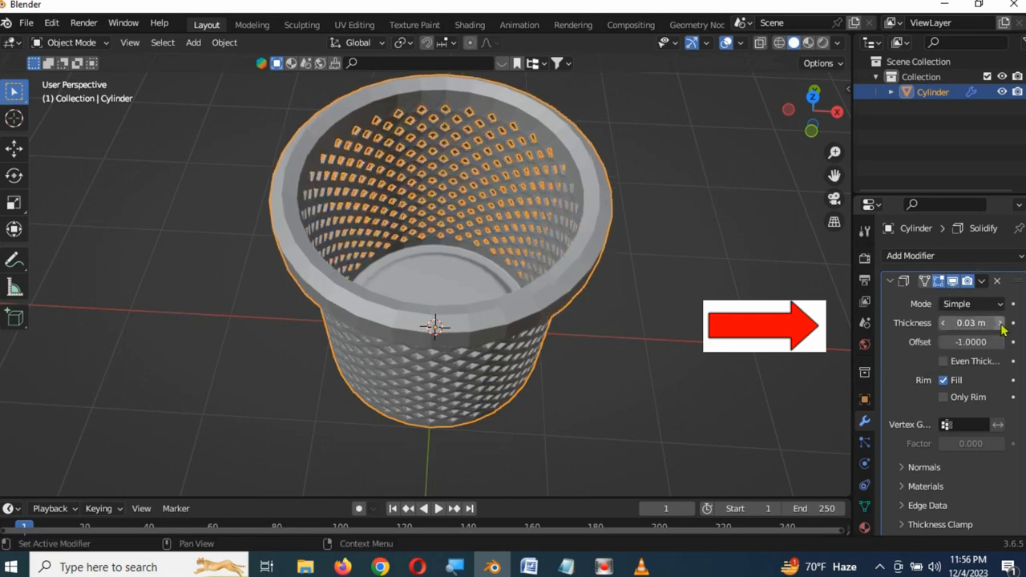
click(1000, 323)
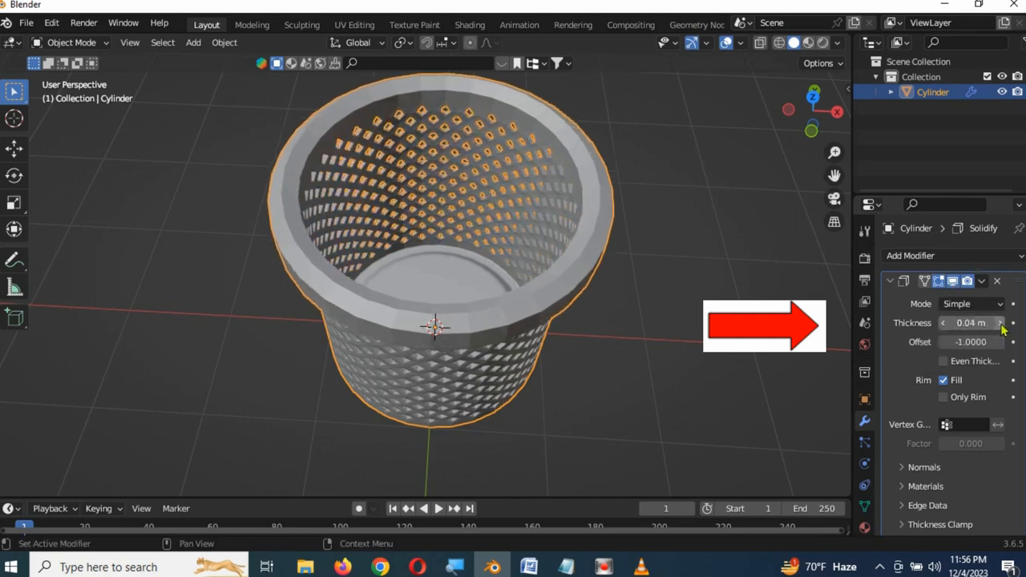
middle_drag(687, 374, 454, 312)
middle_drag(732, 388, 772, 394)
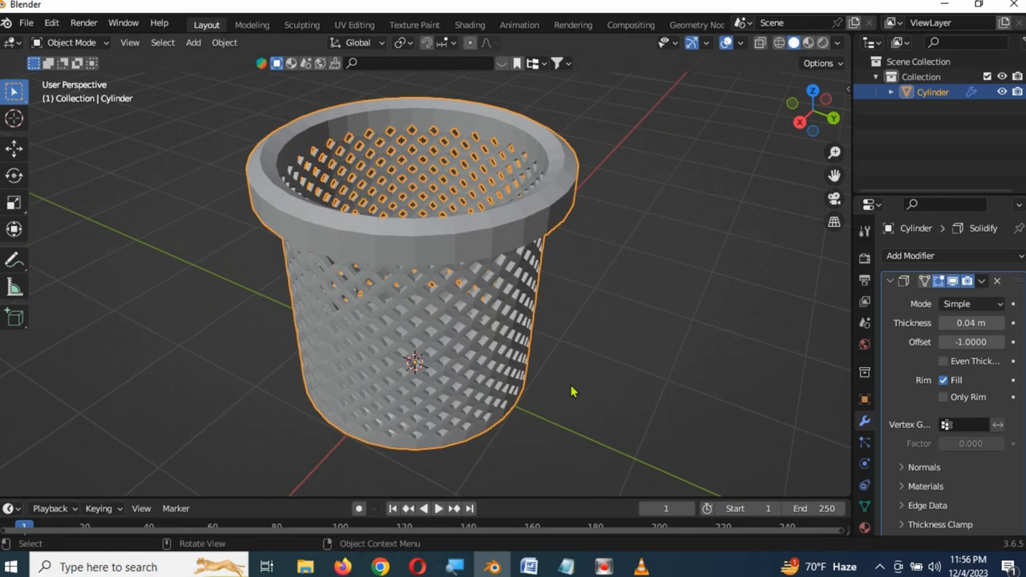
Add a Subdivision Surface modifier to the basket with viewport levels 3 and render levels 3
click(943, 255)
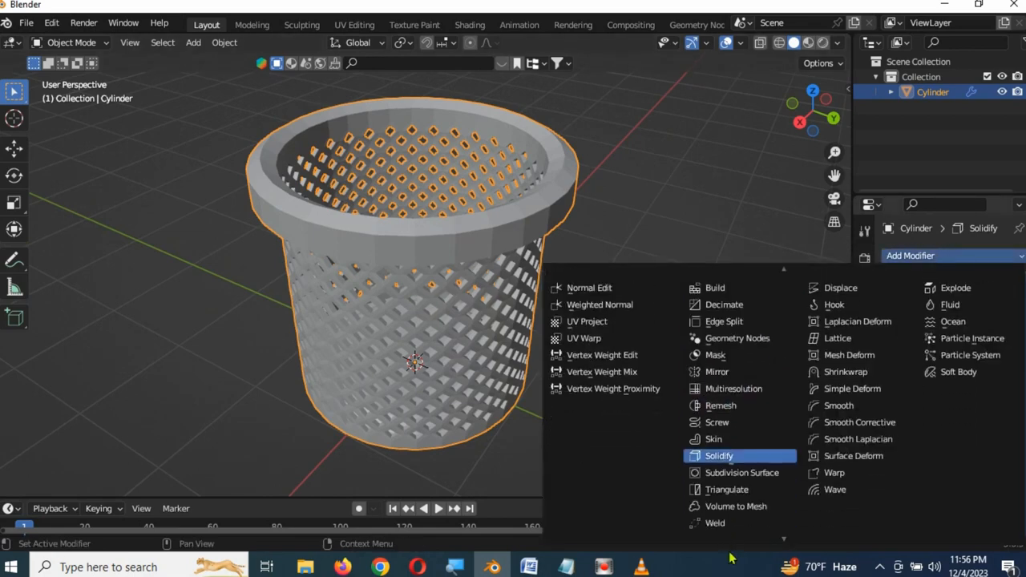
click(754, 472)
scroll(943, 375, down, 3)
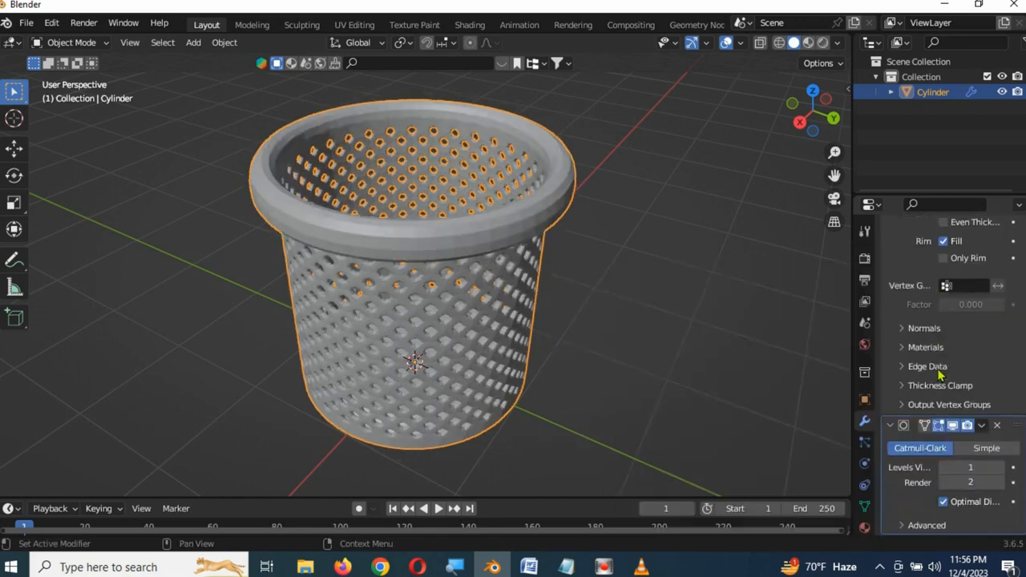
click(985, 470)
text(3)
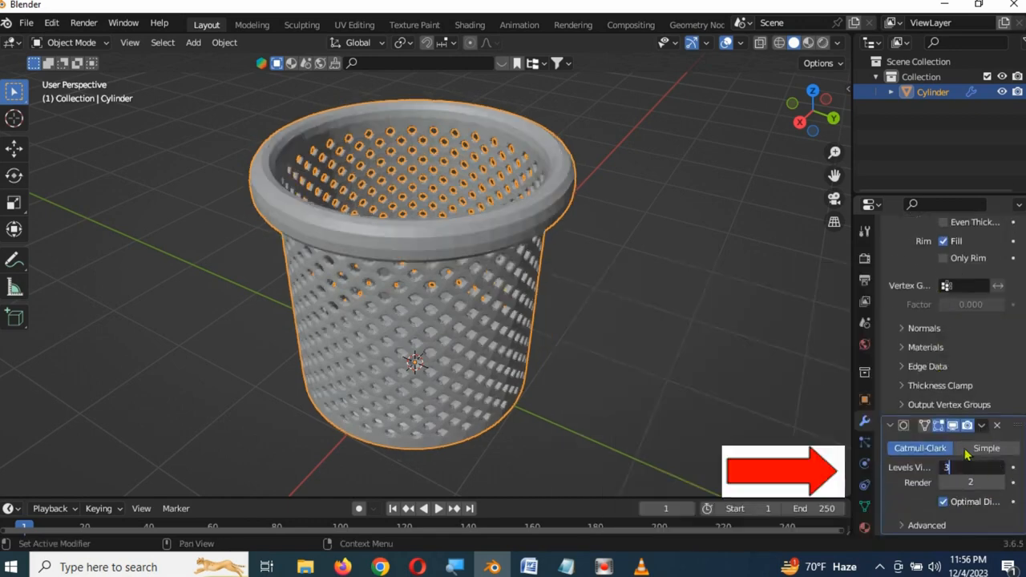
key(Return)
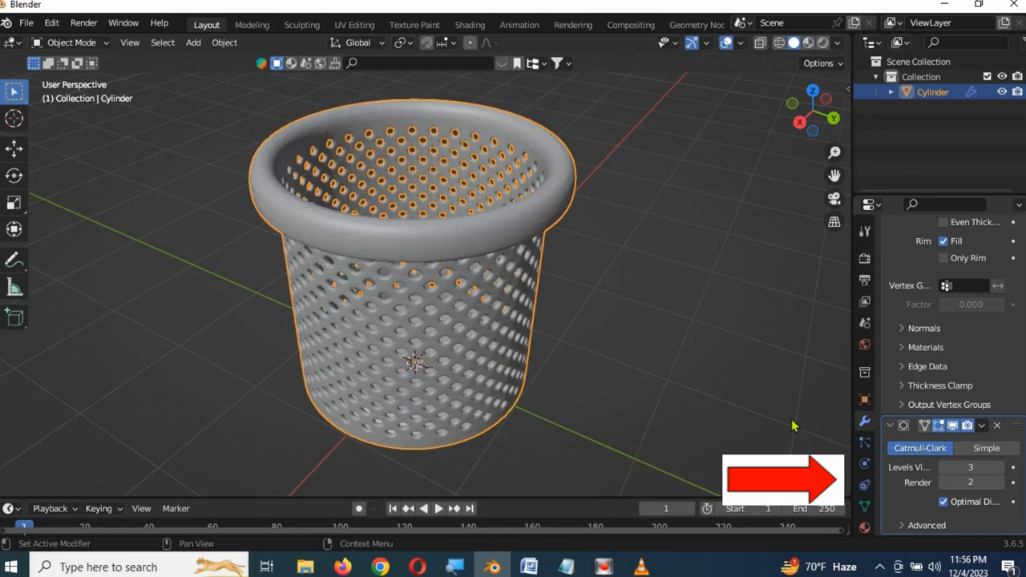
click(976, 483)
text(3)
key(Return)
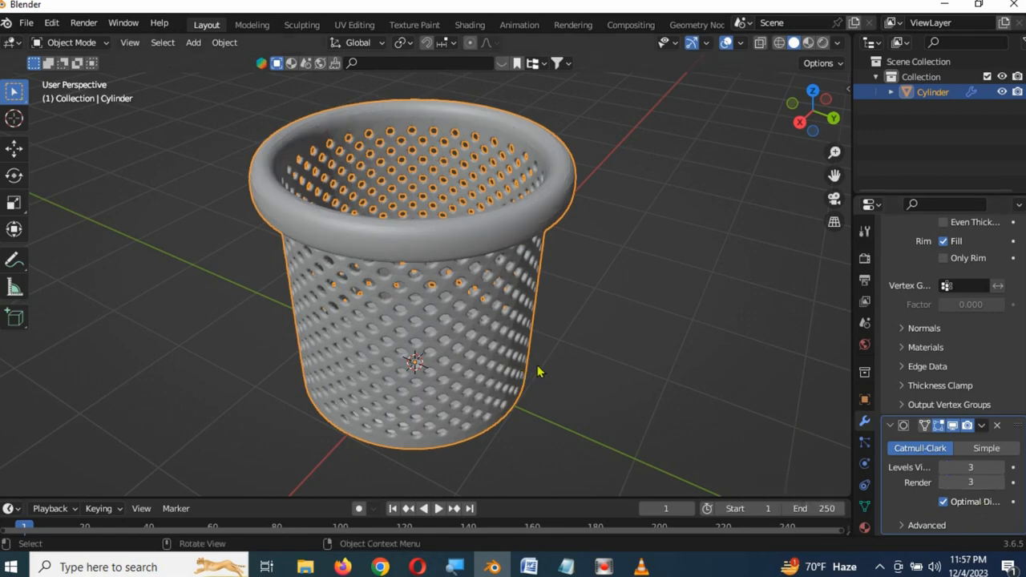
Apply Shade Smooth to the basket and inspect its interior
right_click(414, 326)
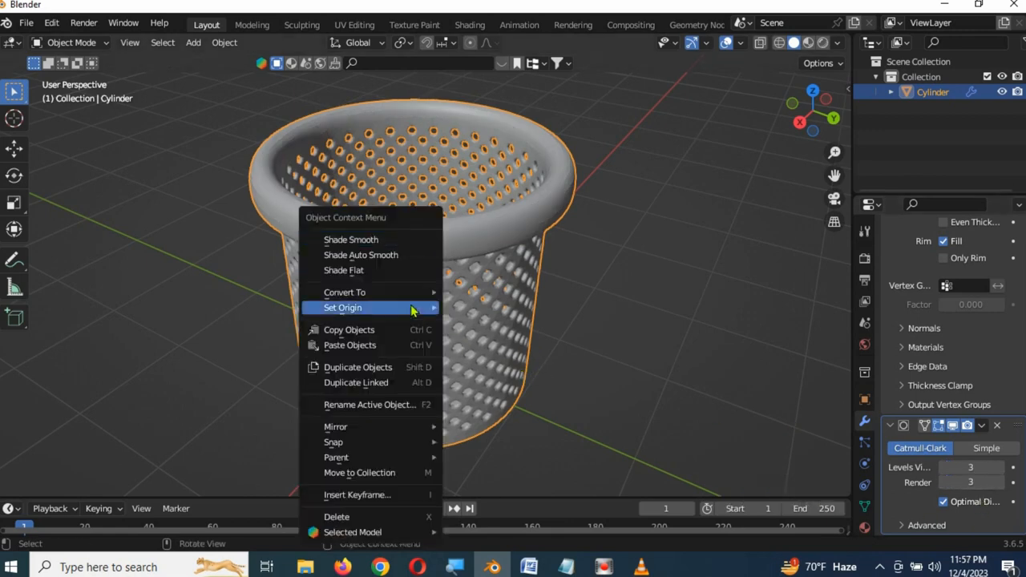
click(365, 241)
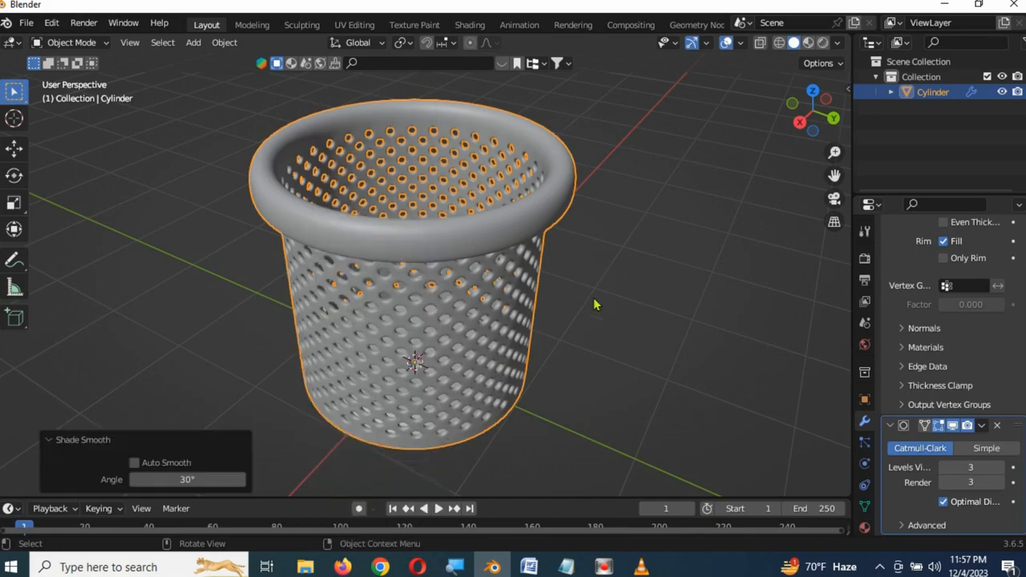
middle_drag(596, 337, 496, 361)
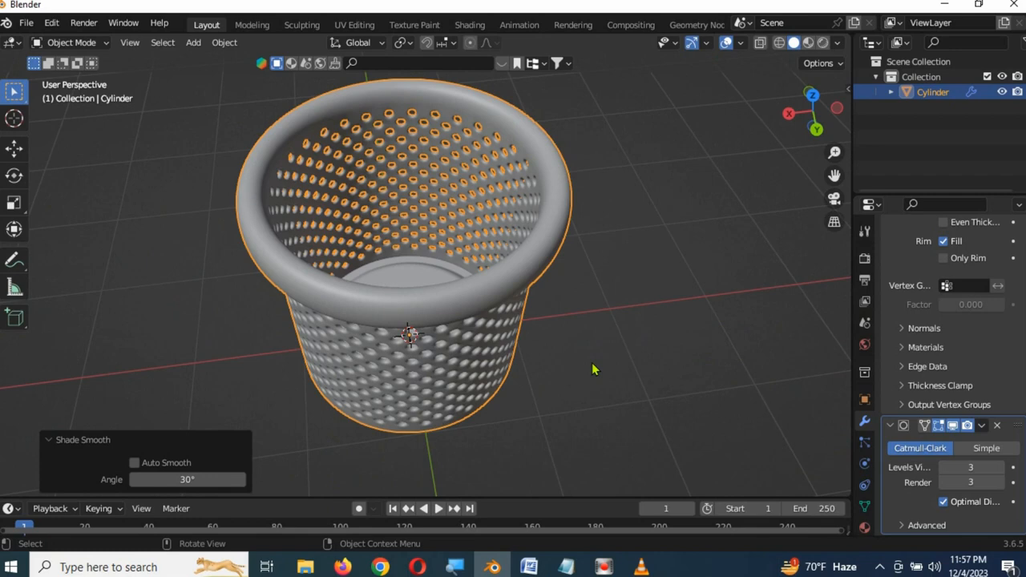
Create a new material for the basket and set its base color to pink with hue 0.950 and saturation 0.946
click(864, 527)
click(960, 319)
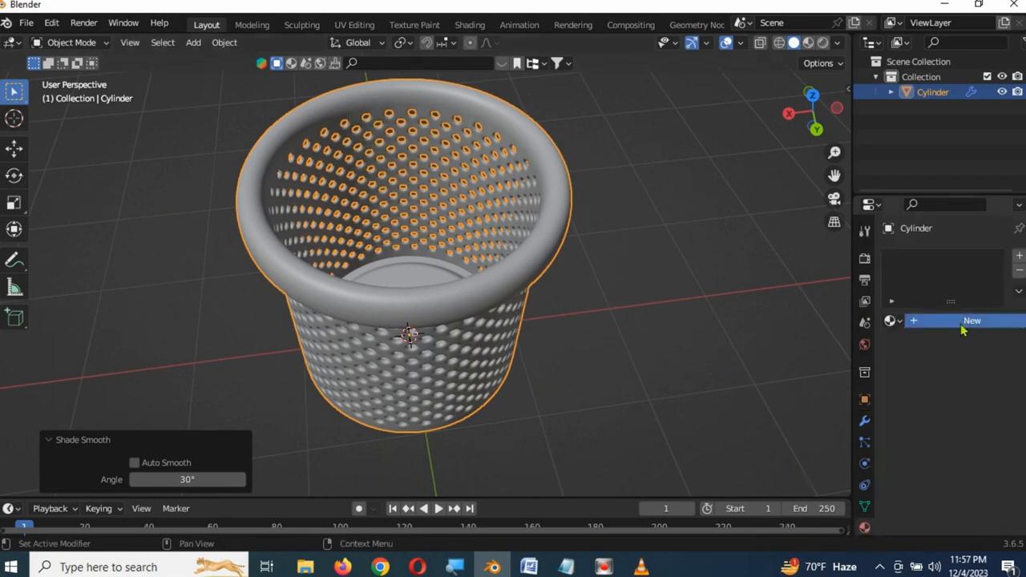
click(979, 483)
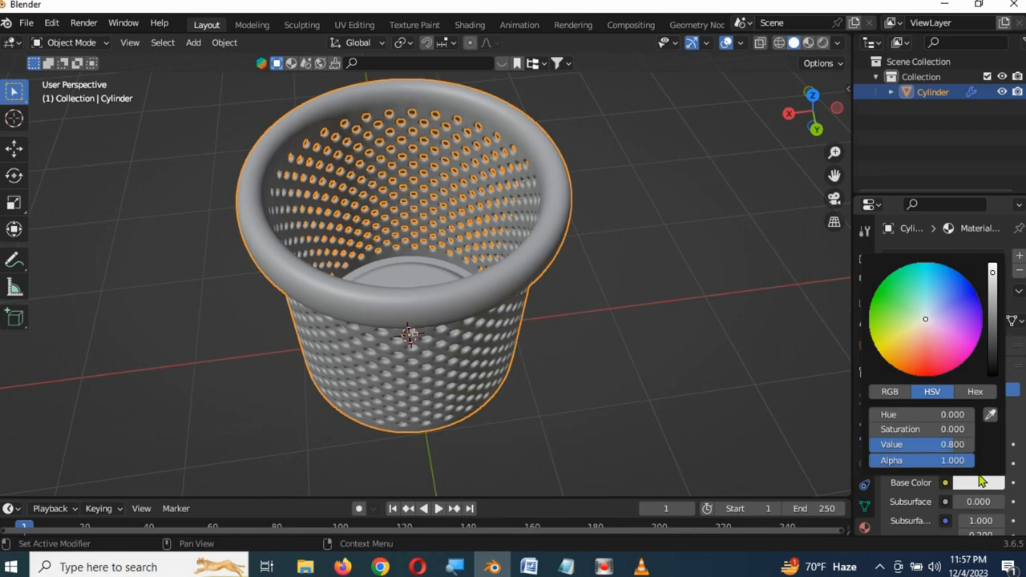
click(947, 360)
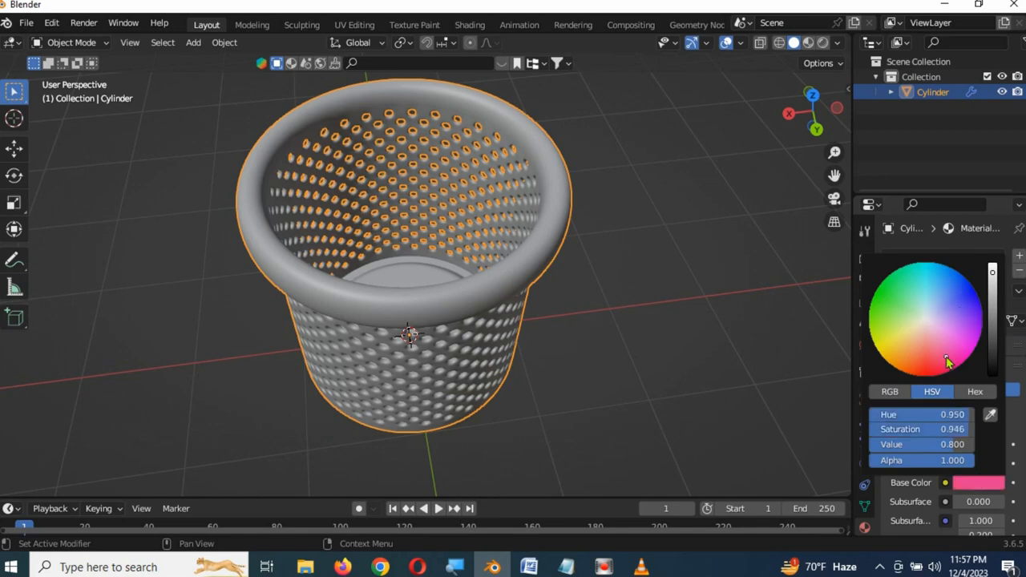
Switch the viewport to Material Preview shading and view the colored basket from above
click(808, 42)
middle_drag(588, 280, 369, 328)
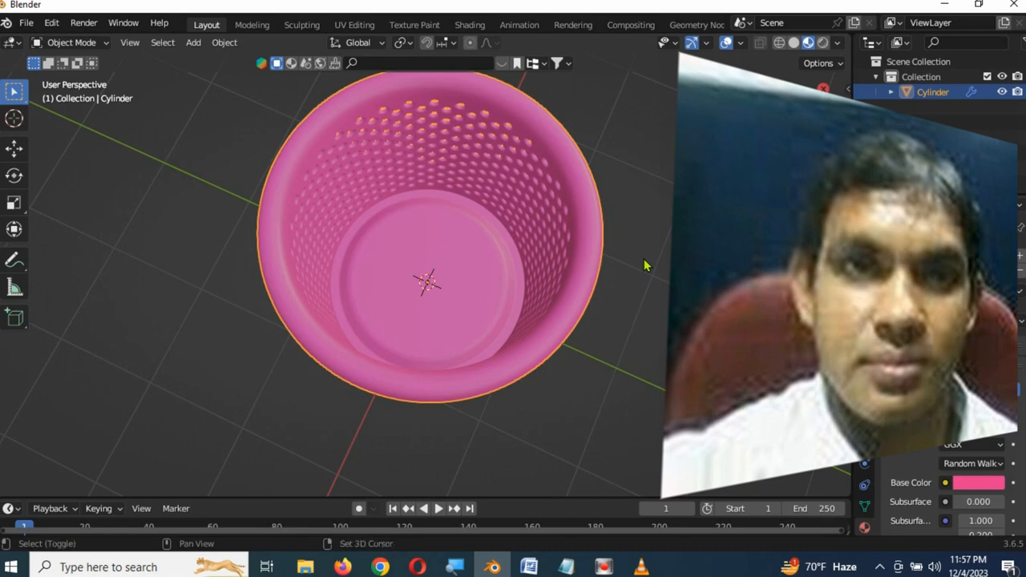
middle_drag(646, 265, 649, 298)
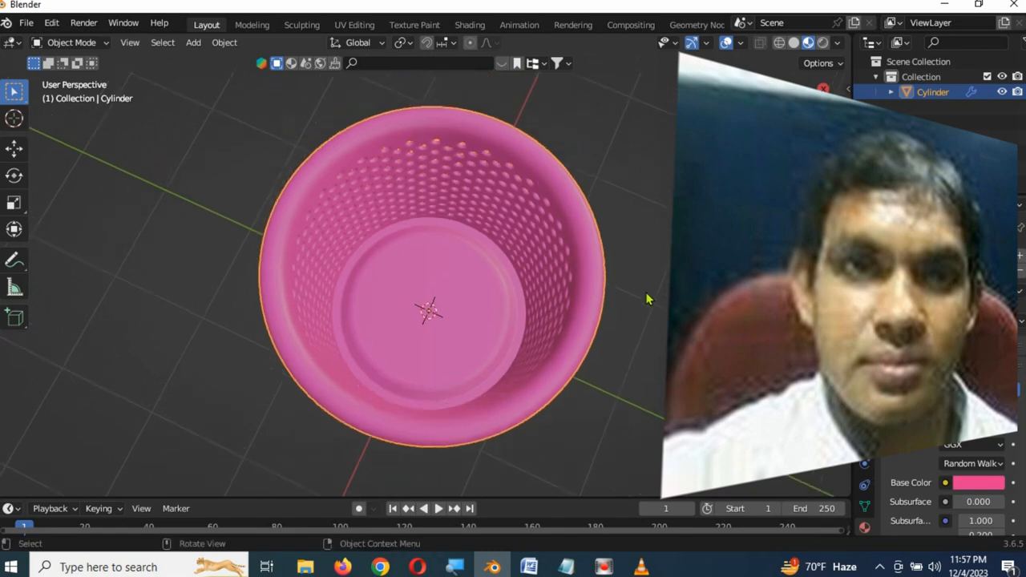